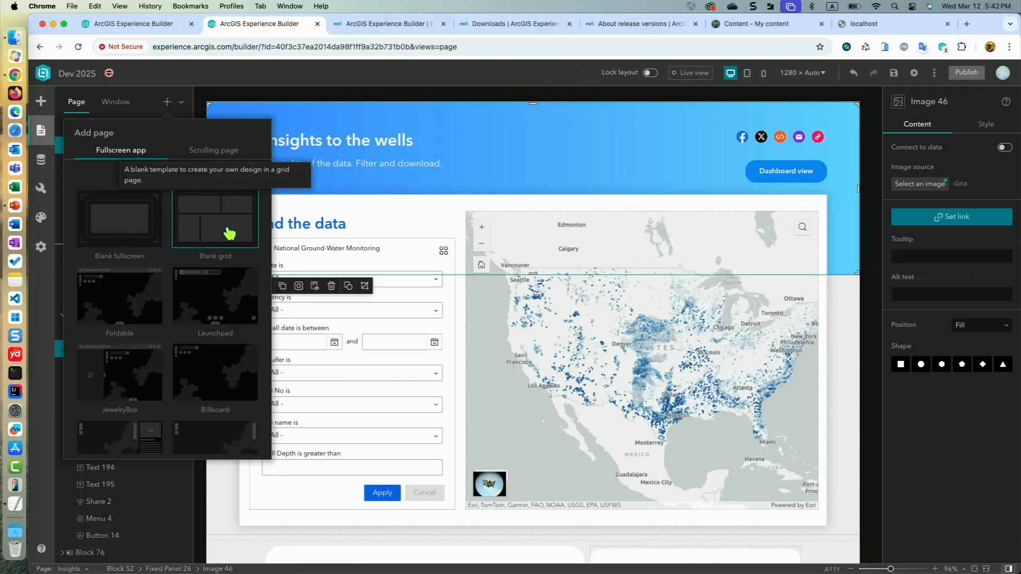
Add a blank grid page to the experience and place a Map widget on it
{"action": "left_click", "coordinate": [230, 233]}
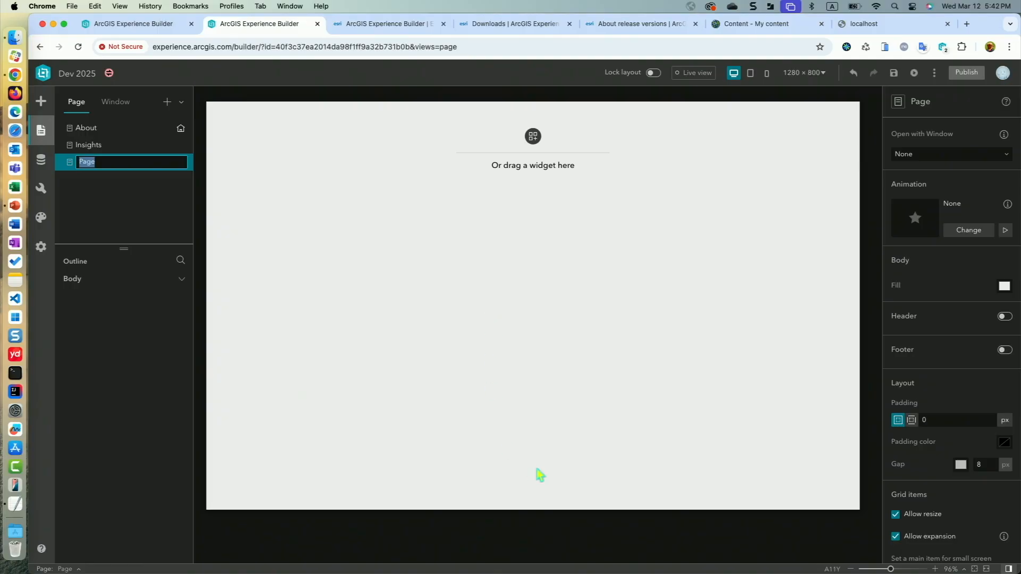
{"action": "left_click", "coordinate": [41, 101]}
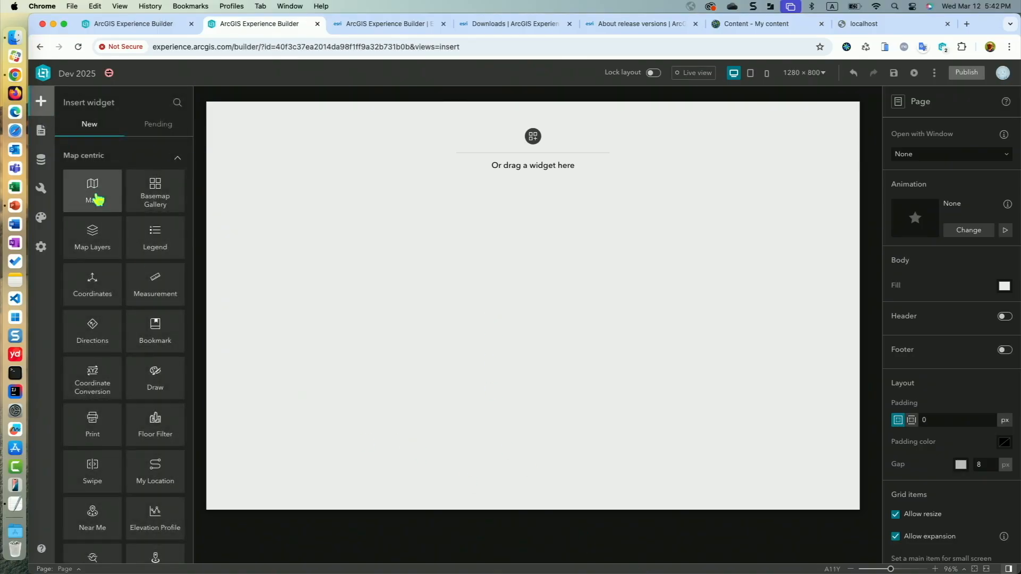
{"action": "left_click_drag", "start_coordinate": [96, 200], "coordinate": [377, 264]}
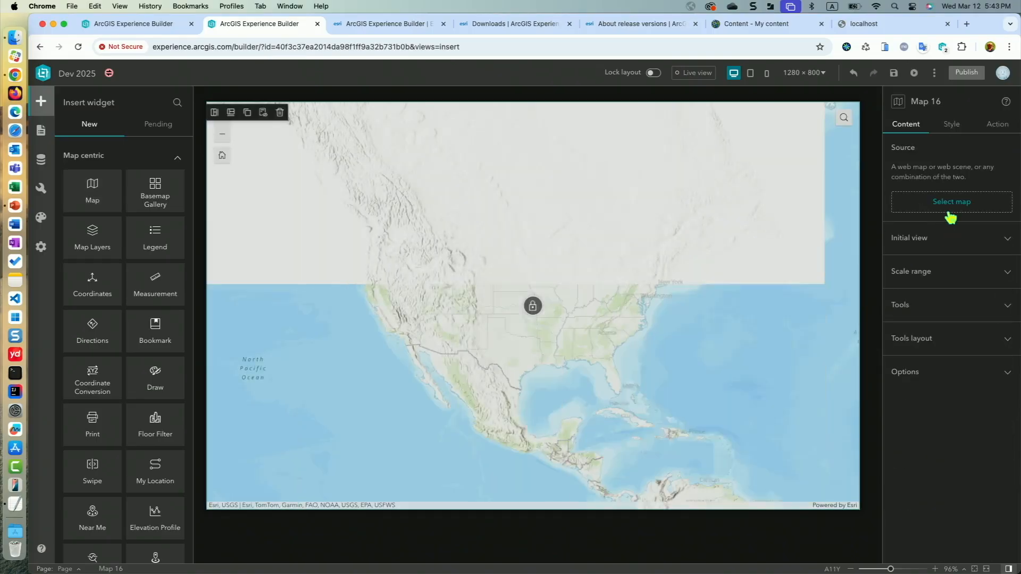
Set the National Ground-Water web map as the new Map widget's source
{"action": "left_click", "coordinate": [951, 213]}
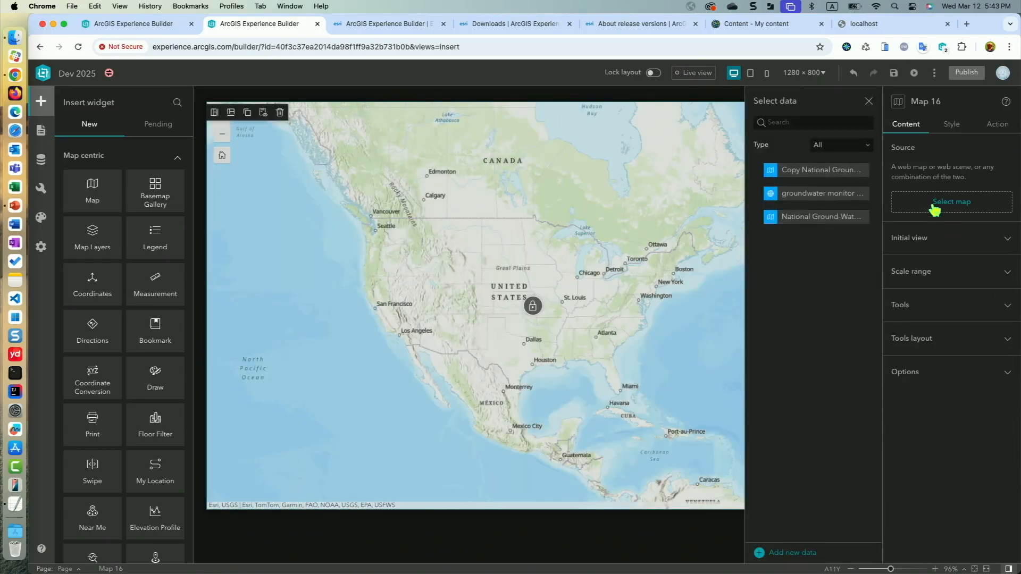
{"action": "left_click", "coordinate": [815, 217]}
{"action": "left_click", "coordinate": [869, 101]}
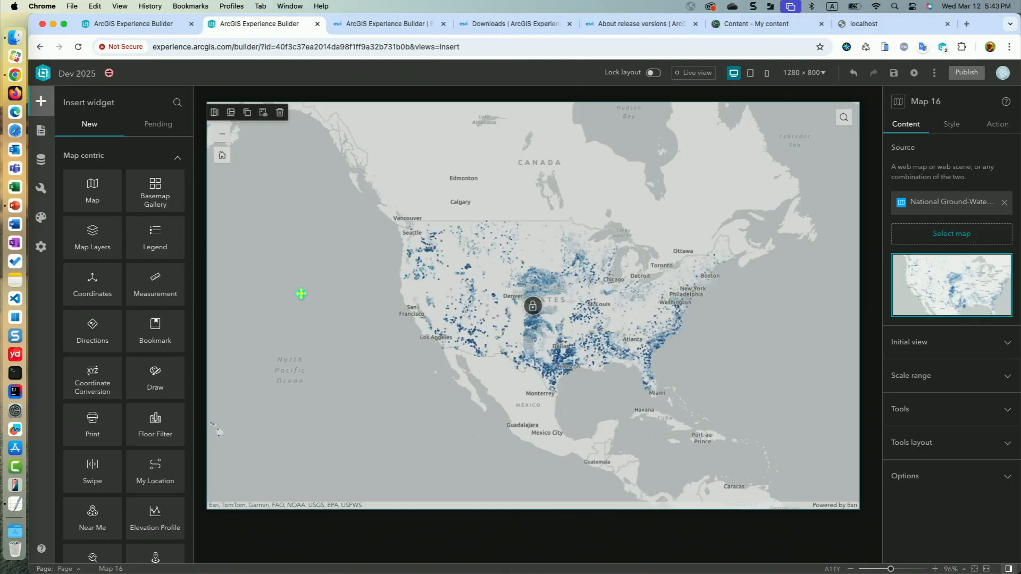
Insert an Analysis widget to the right of the map and widen the map to about two thirds of the page
{"action": "scroll", "coordinate": [115, 461], "scroll_direction": "down", "scroll_amount": 3}
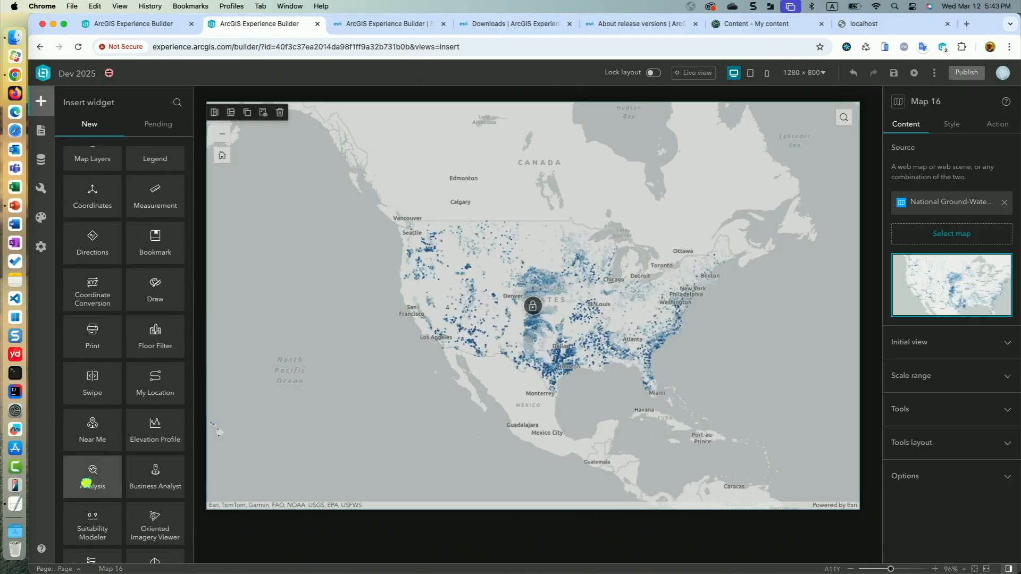
{"action": "left_click_drag", "start_coordinate": [86, 483], "coordinate": [788, 324]}
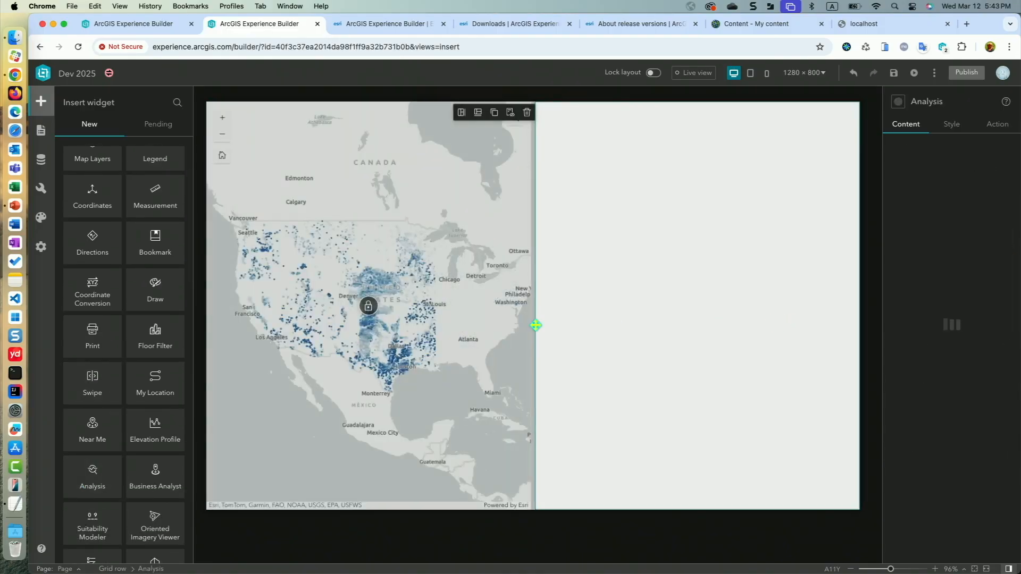
{"action": "left_click_drag", "start_coordinate": [534, 325], "coordinate": [653, 329]}
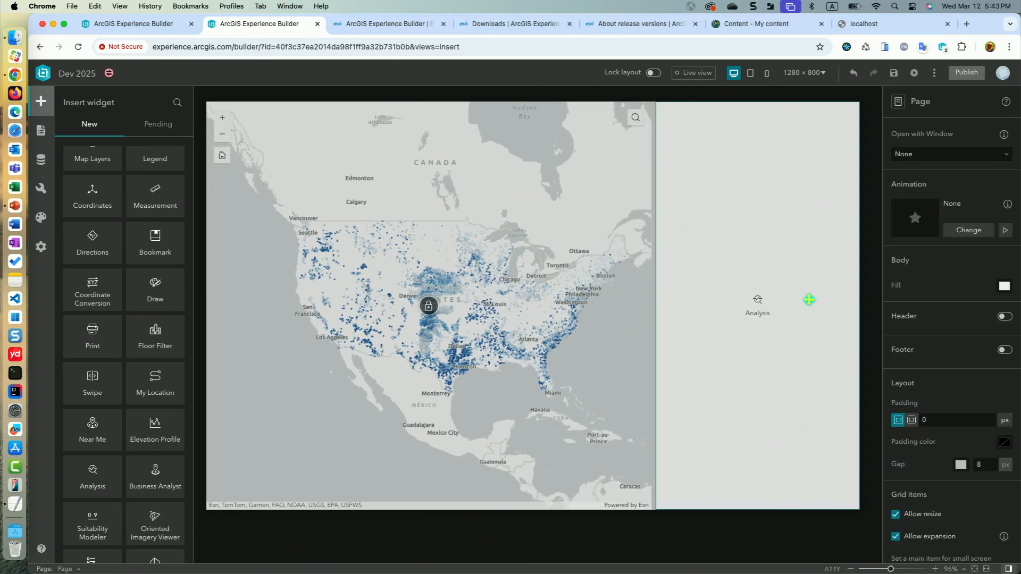
Examine the raster functions offered for the Analysis widget, including those in the Analysis category
{"action": "left_click", "coordinate": [766, 384]}
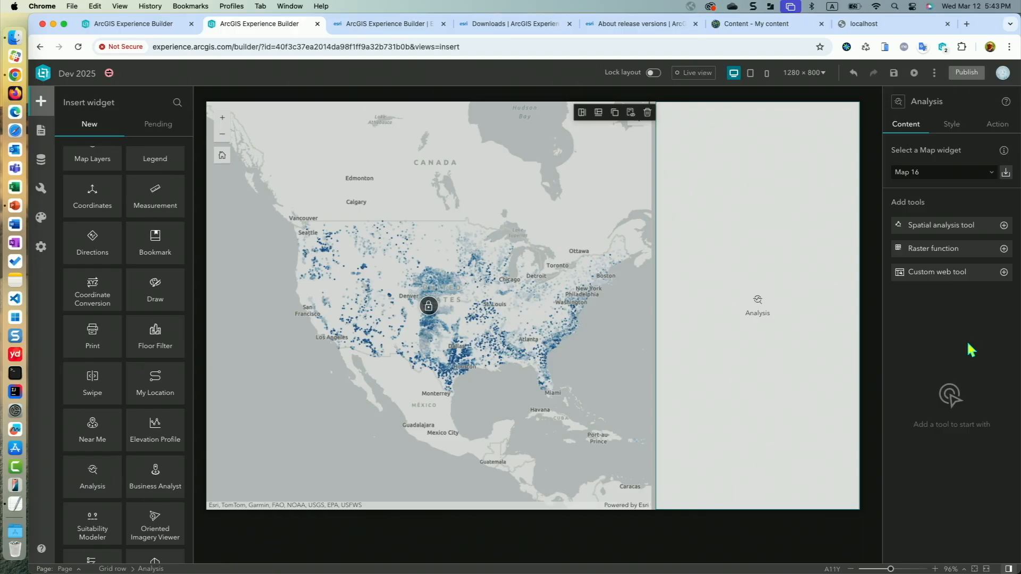
{"action": "left_click", "coordinate": [963, 226]}
{"action": "left_click", "coordinate": [943, 252]}
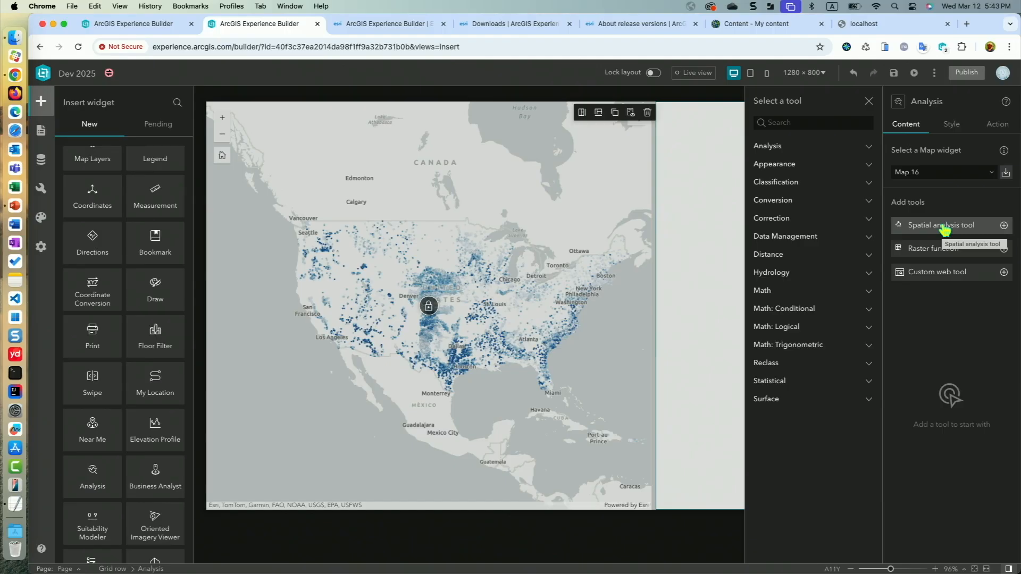
{"action": "left_click", "coordinate": [869, 146]}
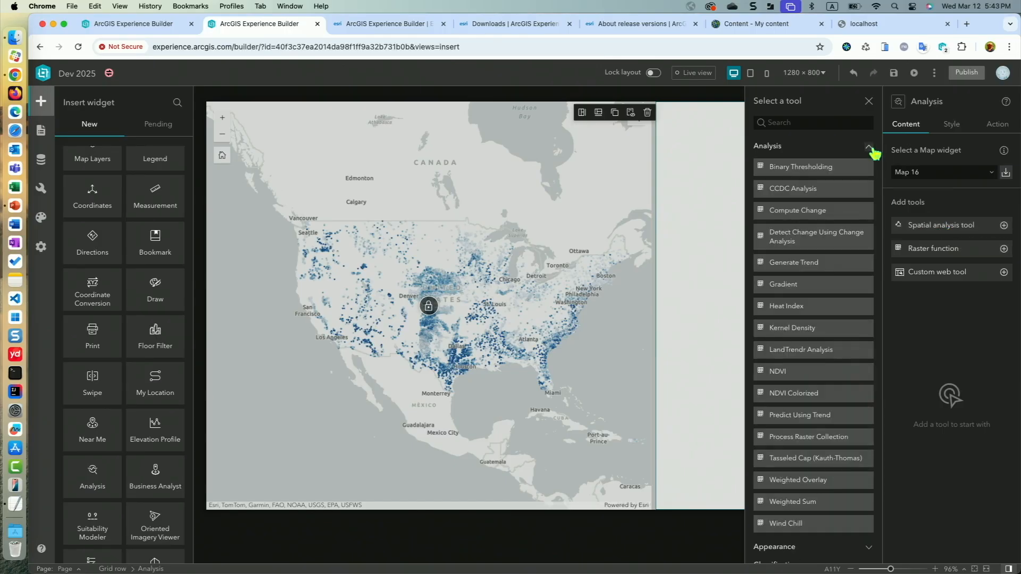
{"action": "left_click", "coordinate": [870, 149]}
{"action": "left_click", "coordinate": [869, 101]}
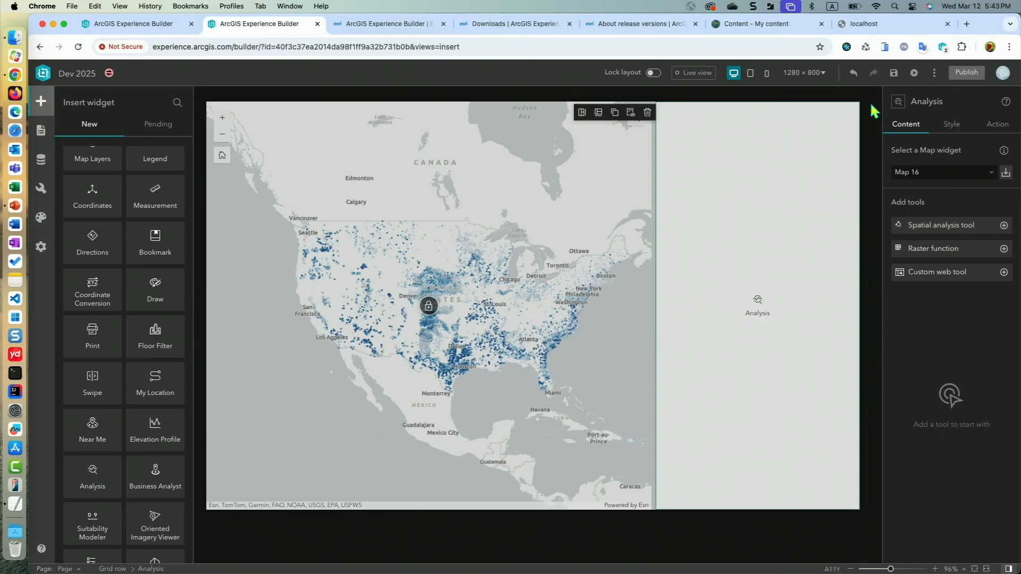
Add the custom web tool GW_NB from the GW_Web_Tool utility to the Analysis widget
{"action": "left_click", "coordinate": [934, 282]}
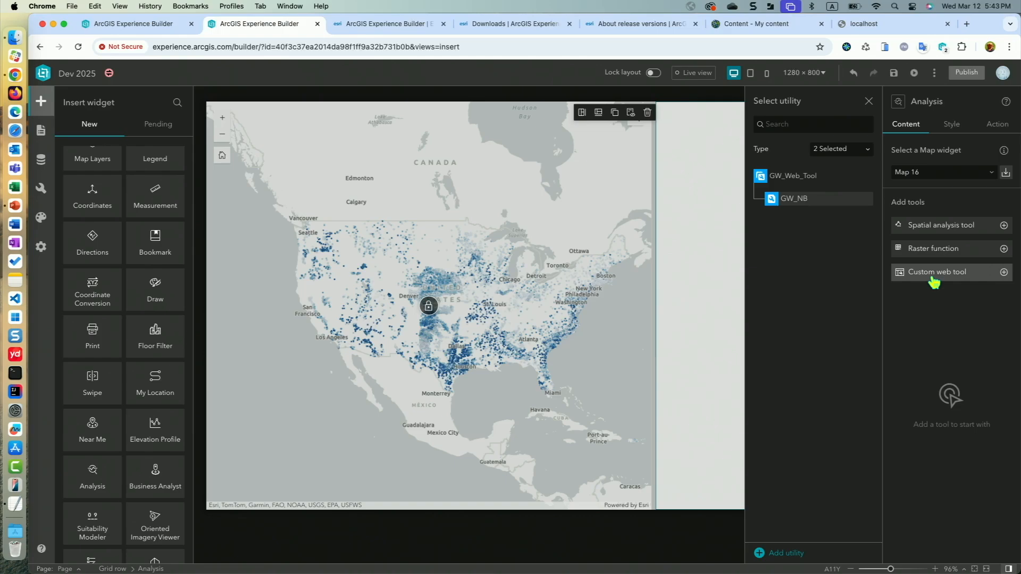
{"action": "left_click", "coordinate": [803, 199]}
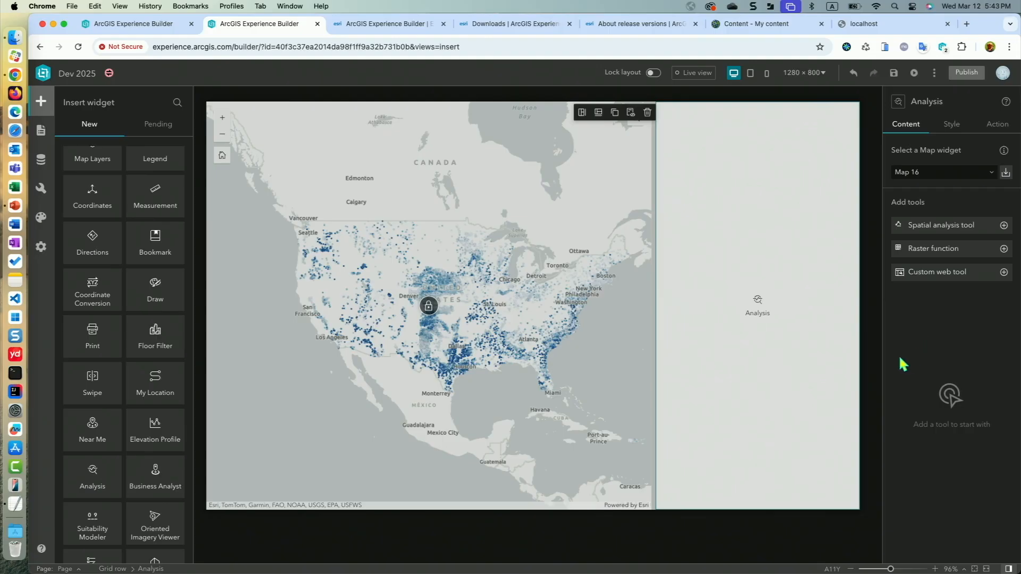
{"action": "left_click", "coordinate": [869, 100]}
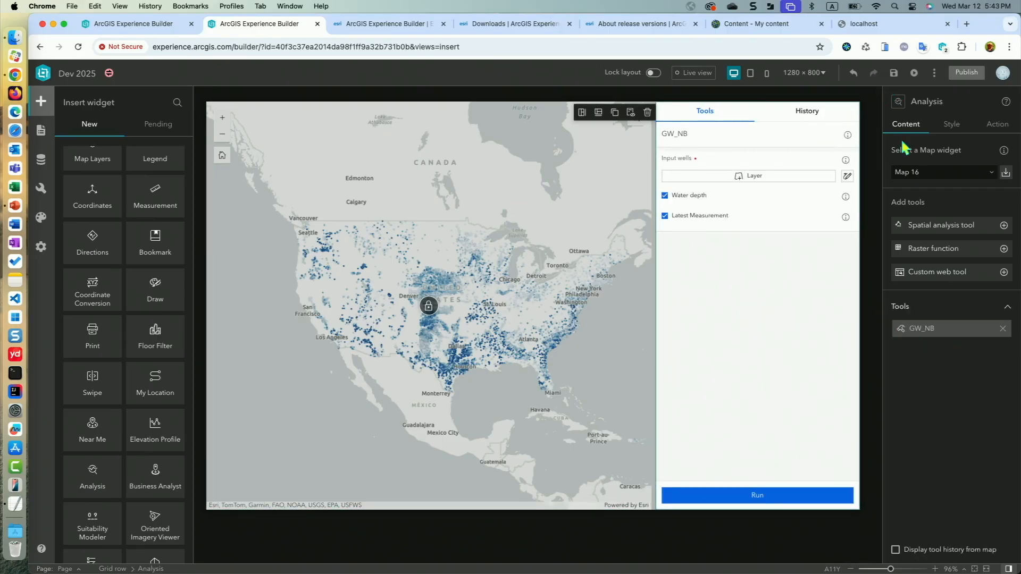
Save the experience and publish it
{"action": "left_click", "coordinate": [894, 74]}
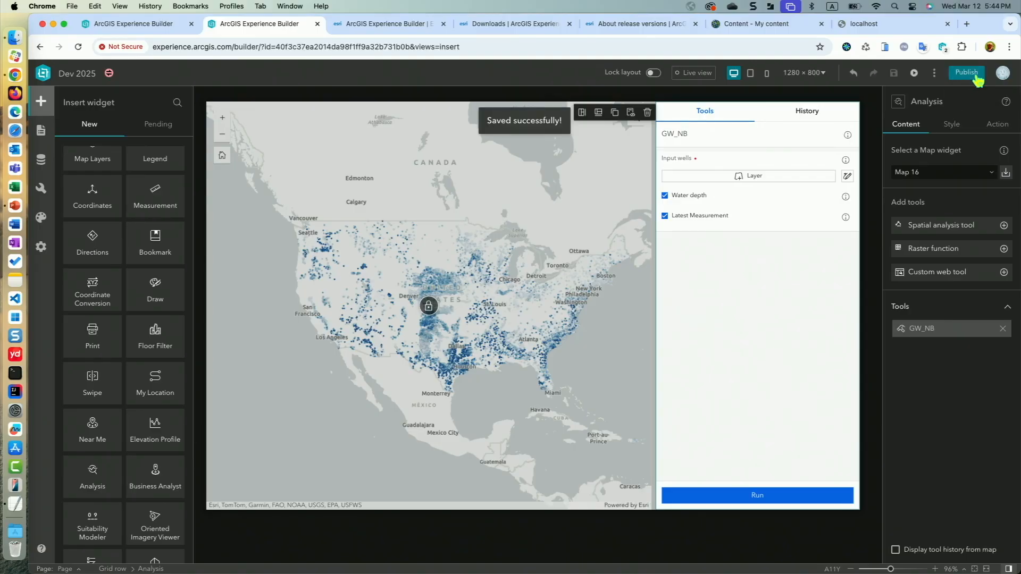
{"action": "left_click", "coordinate": [977, 78]}
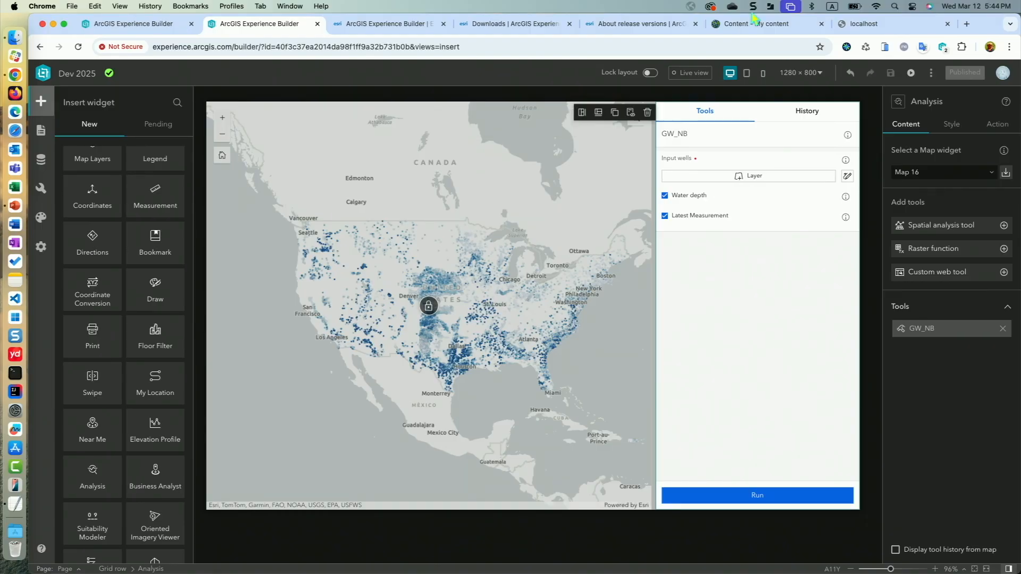
Look up the version 1.16 download on the ArcGIS Experience Builder developer site's Downloads page
{"action": "left_click", "coordinate": [410, 26]}
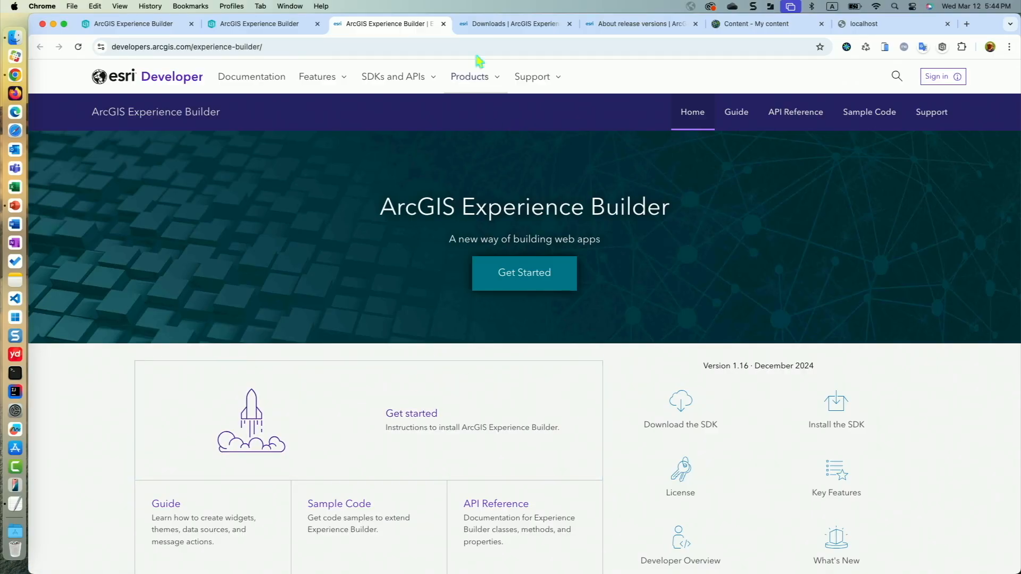
{"action": "left_click", "coordinate": [512, 24]}
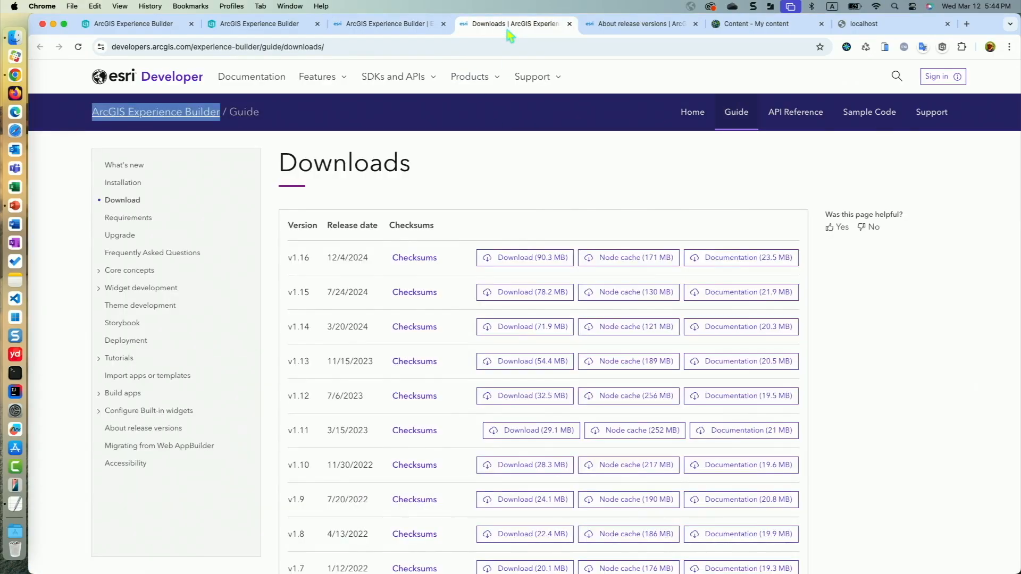
{"action": "left_click", "coordinate": [409, 161]}
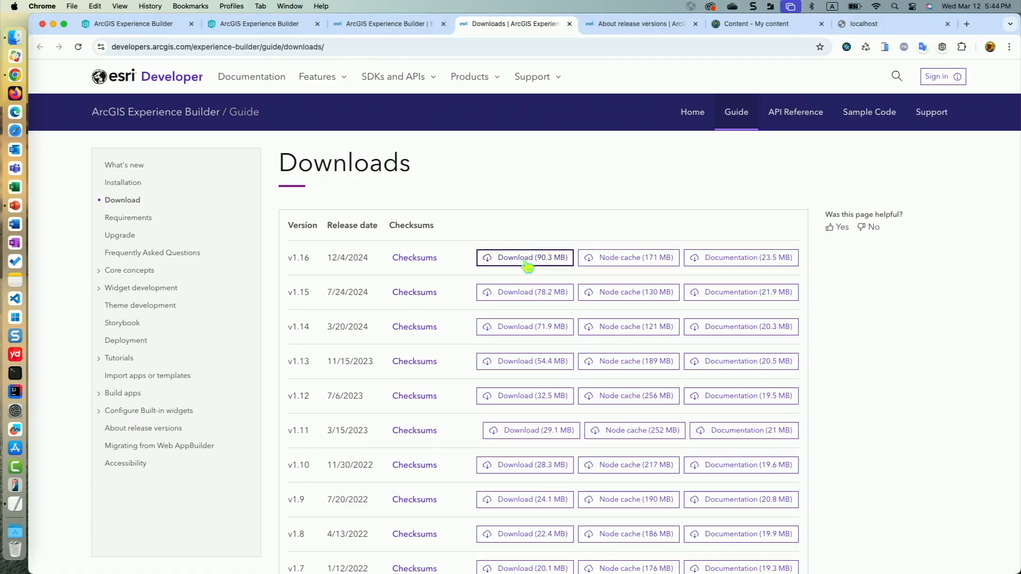
Switch to Finder and show the contents of the arcgis-experience-builder folder inside demo
{"action": "left_click", "coordinate": [11, 41]}
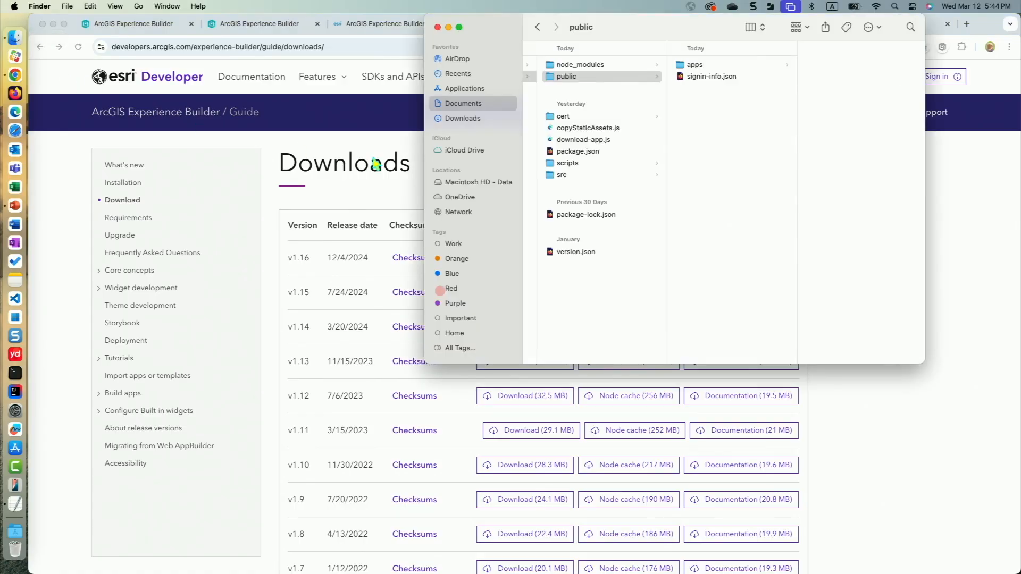
{"action": "scroll", "coordinate": [587, 99], "scroll_direction": "left", "scroll_amount": 7}
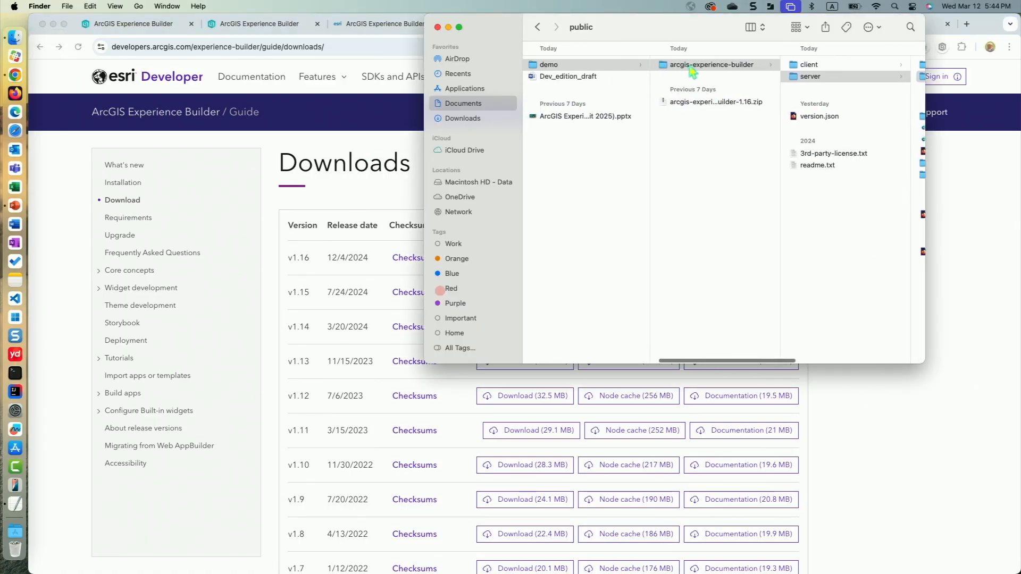
{"action": "left_click", "coordinate": [691, 64]}
{"action": "left_click", "coordinate": [704, 65]}
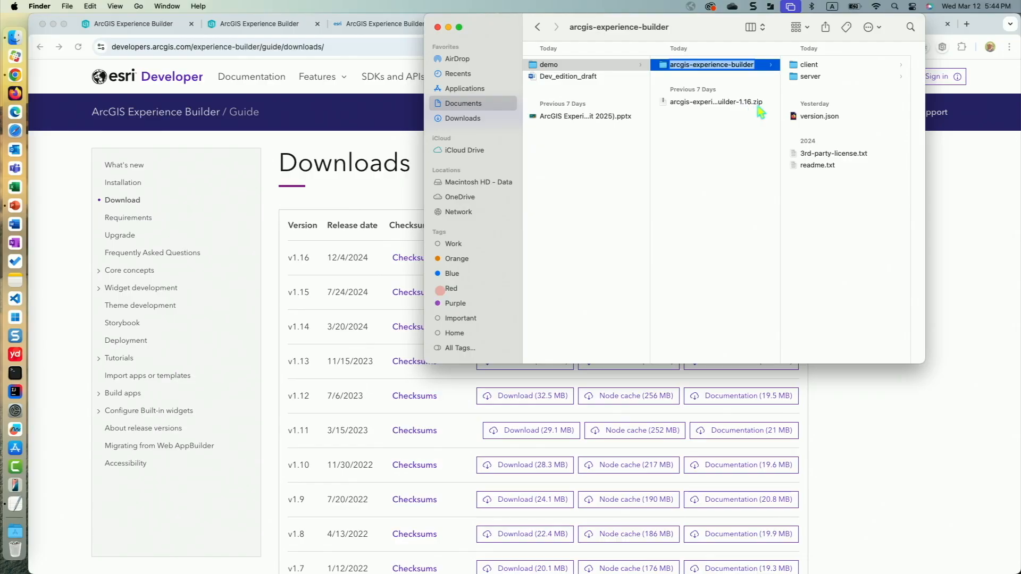
{"action": "key", "text": "Return"}
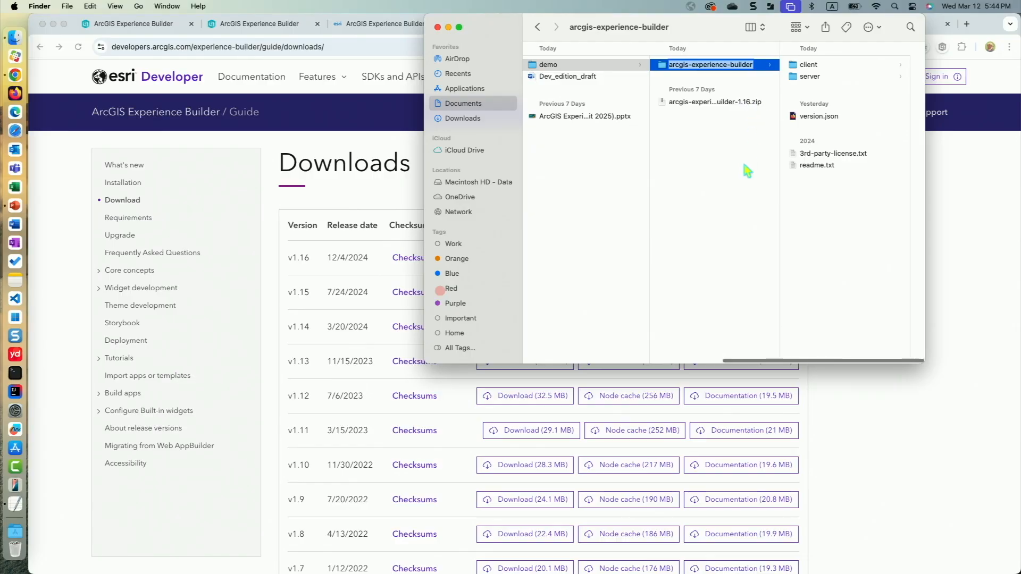
{"action": "key", "text": "Left"}
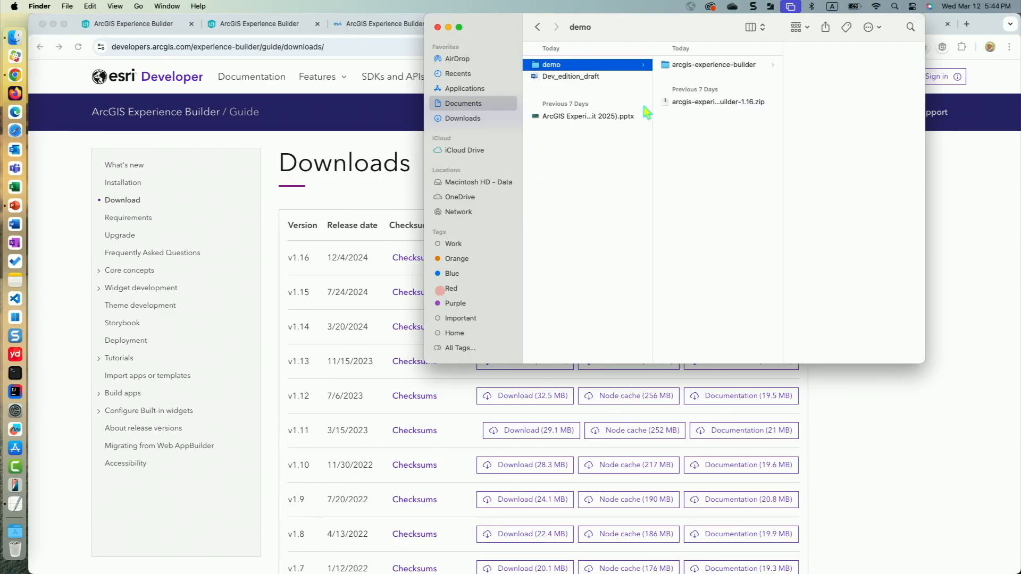
{"action": "left_click", "coordinate": [710, 66]}
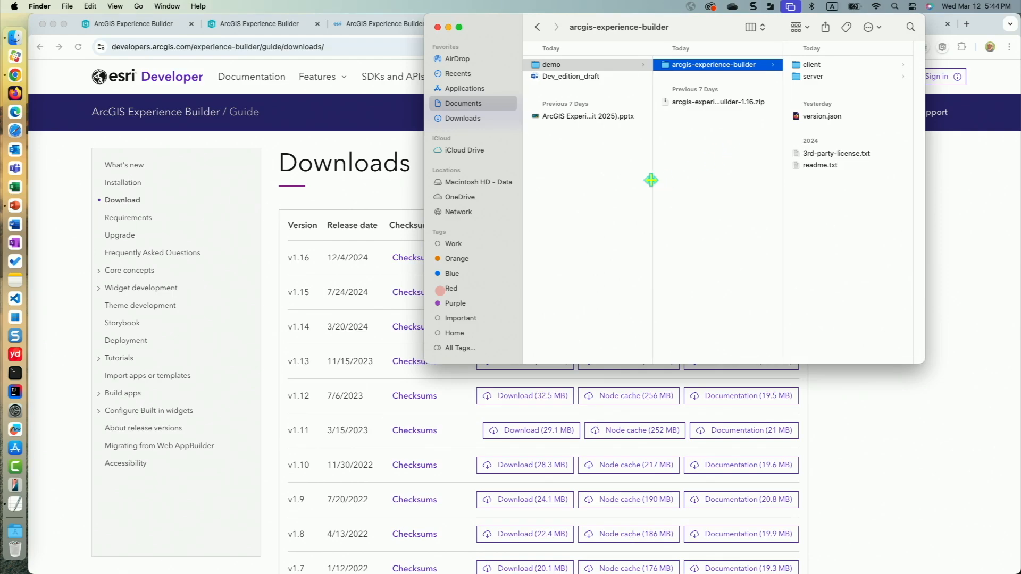
Open a new Terminal window beside the Finder window and minimize the browser to uncover the setup steps note
{"action": "right_click", "coordinate": [15, 373]}
{"action": "left_click", "coordinate": [53, 396]}
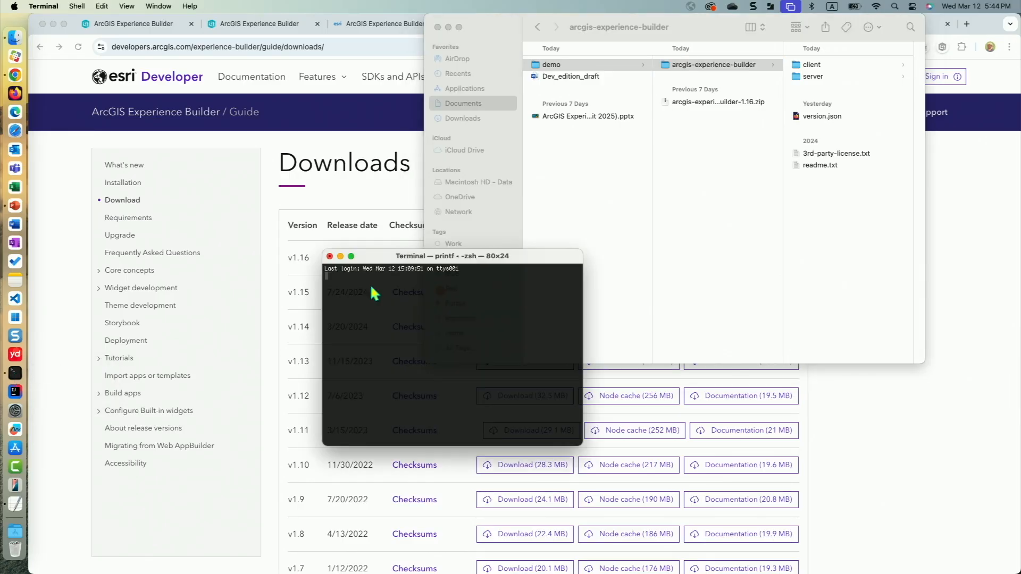
{"action": "left_click_drag", "start_coordinate": [382, 260], "coordinate": [151, 294]}
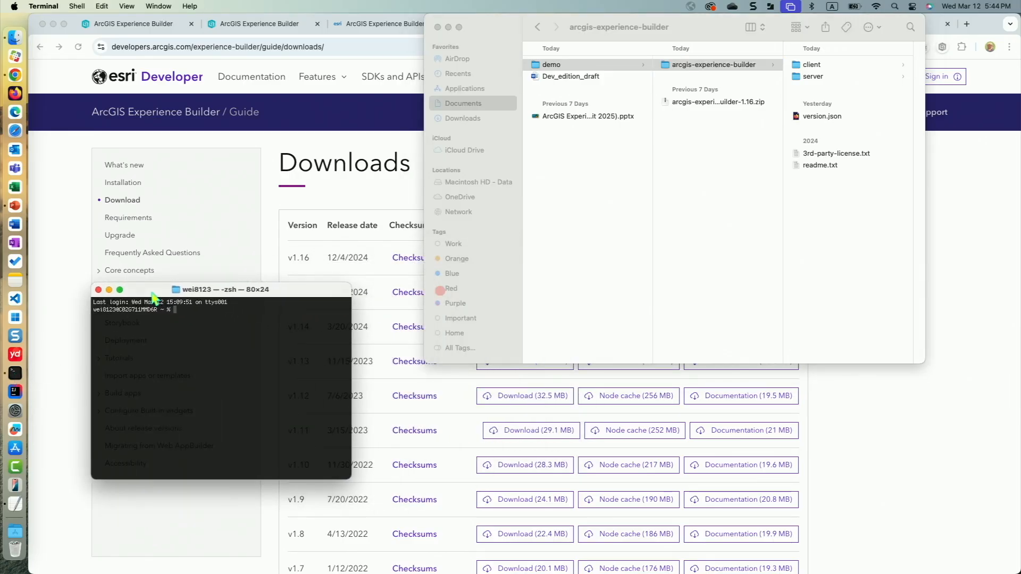
{"action": "left_click", "coordinate": [53, 24]}
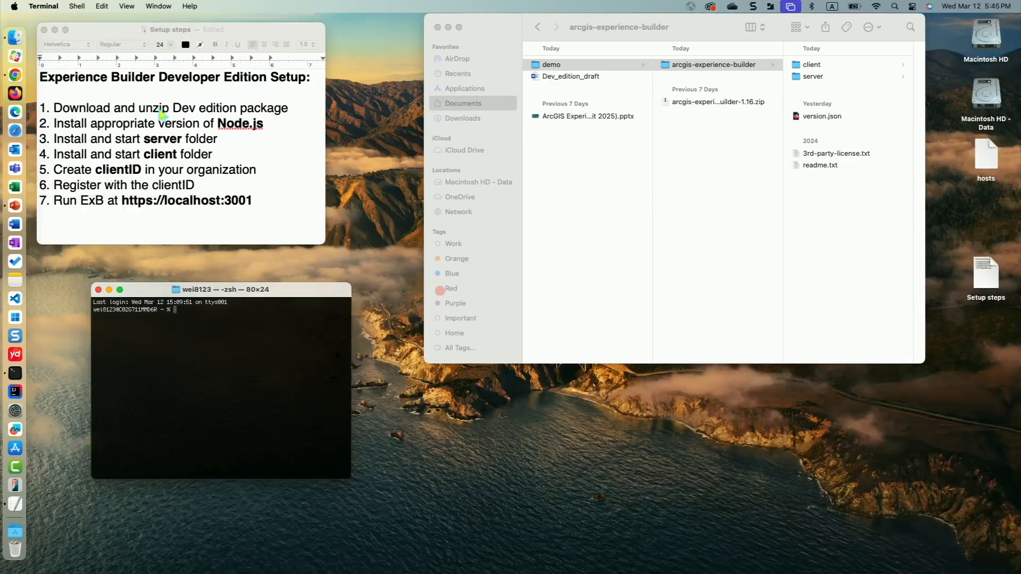
Change the terminal's working directory to the server folder of arcgis-experience-builder with cd
{"action": "type", "text": "cd"}
{"action": "left_click", "coordinate": [821, 78]}
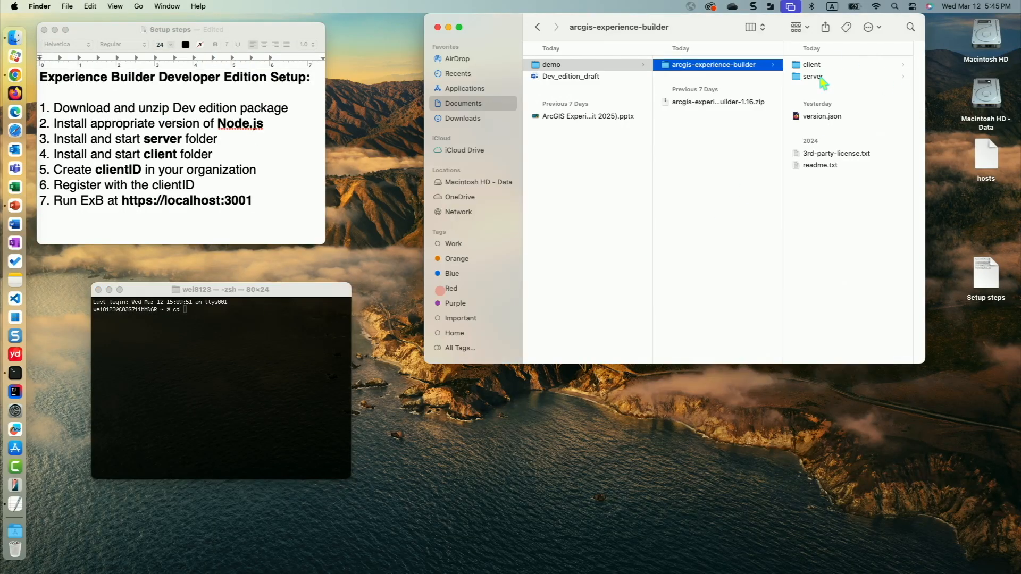
{"action": "left_click_drag", "start_coordinate": [704, 79], "coordinate": [235, 369]}
{"action": "left_click", "coordinate": [235, 369]}
{"action": "key", "text": "Return"}
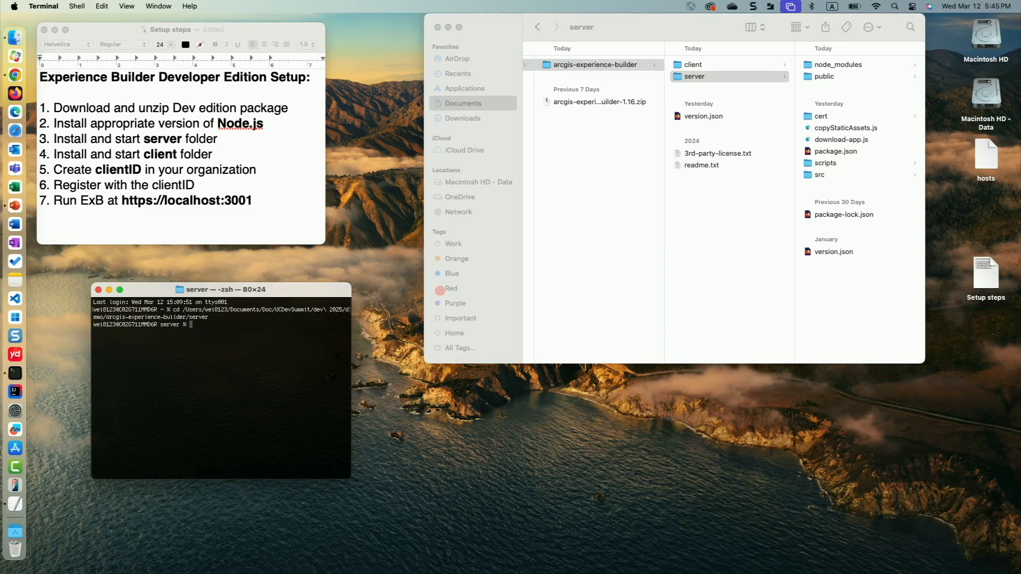
Install the server folder's packages with npm ci and move the terminal window below the setup steps note
{"action": "type", "text": "npm ci"}
{"action": "key", "text": "Return"}
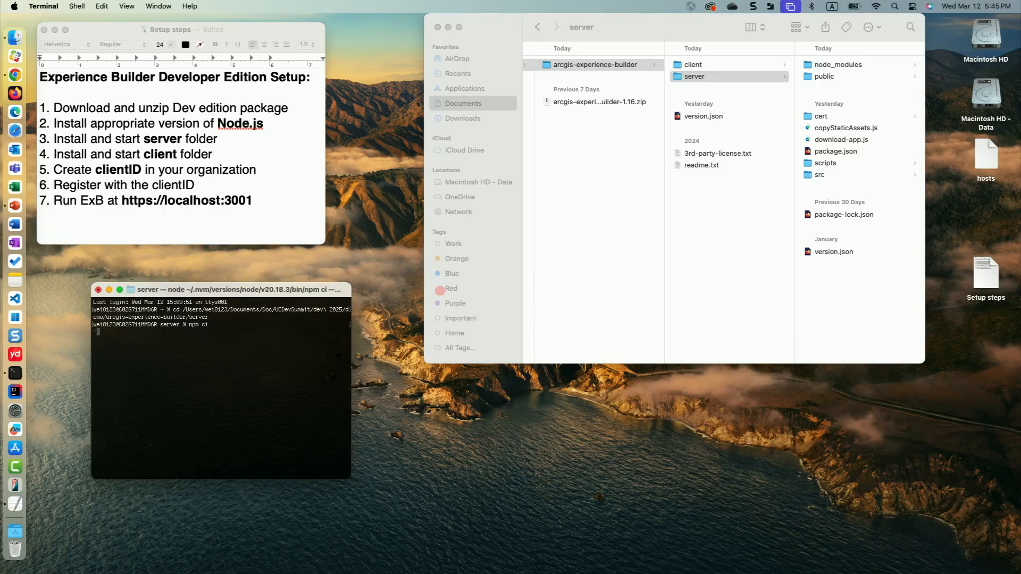
{"action": "left_click_drag", "start_coordinate": [173, 290], "coordinate": [120, 296]}
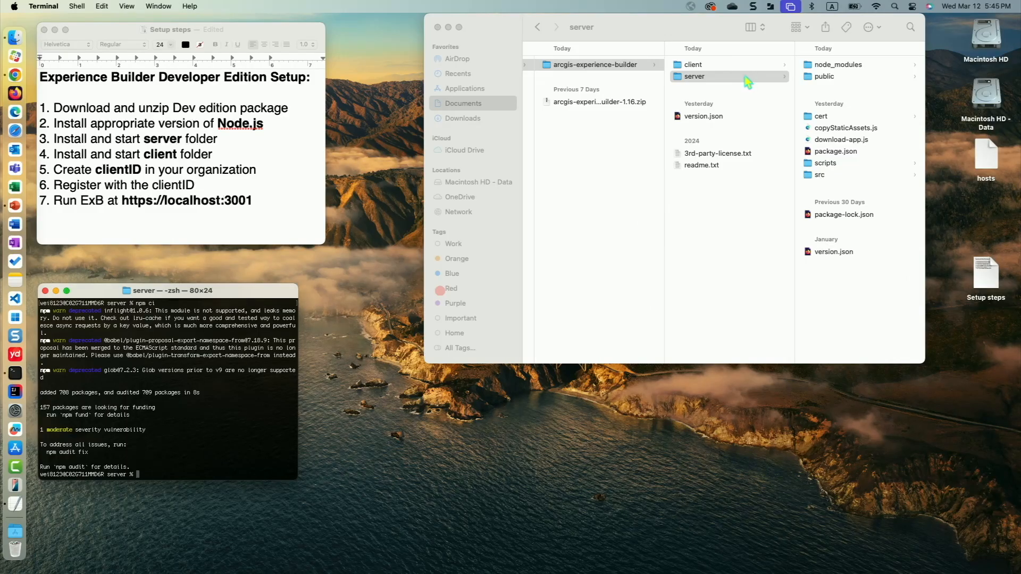
Open a second Terminal window beside the server one and change its working directory to the client folder of arcgis-experience-builder with cd
{"action": "left_click", "coordinate": [697, 66]}
{"action": "left_click", "coordinate": [694, 65]}
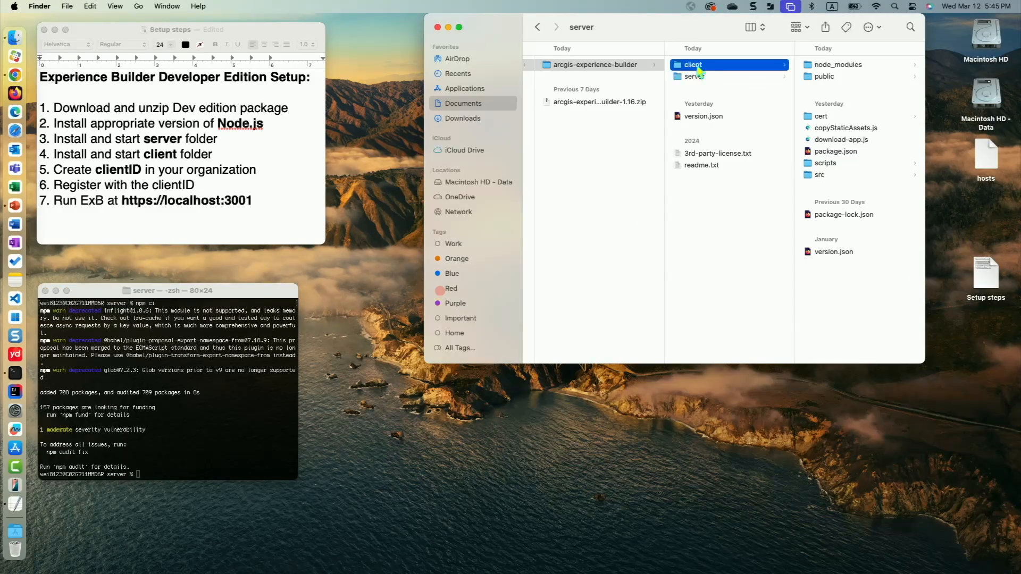
{"action": "right_click", "coordinate": [12, 372]}
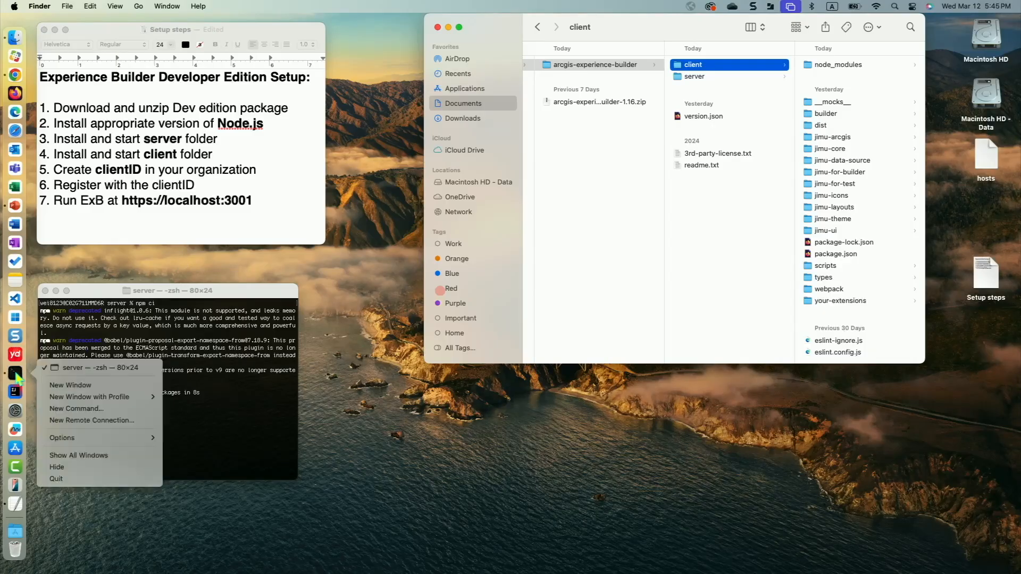
{"action": "left_click", "coordinate": [79, 386]}
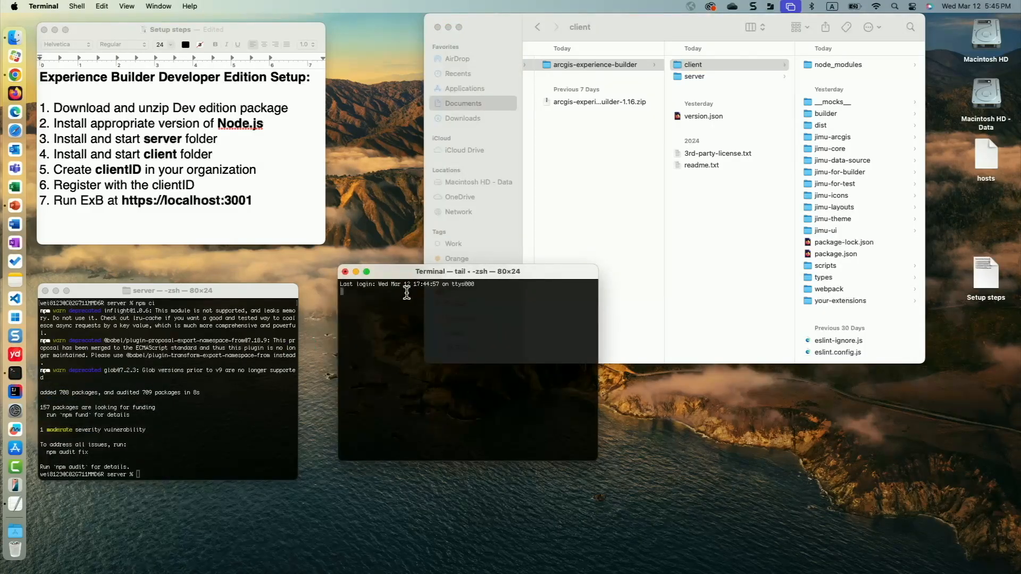
{"action": "left_click_drag", "start_coordinate": [366, 301], "coordinate": [360, 302]}
{"action": "type", "text": "cd"}
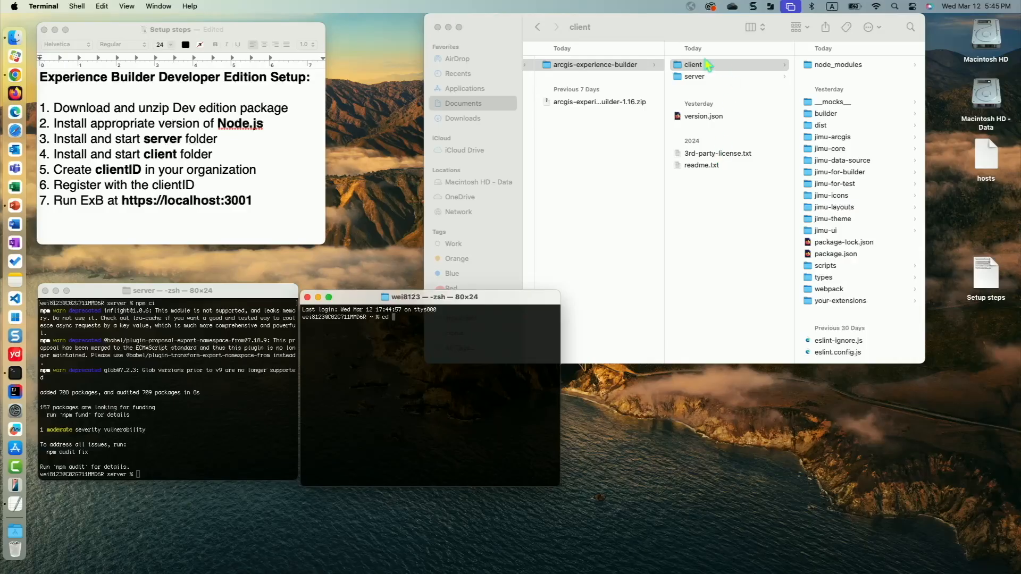
{"action": "left_click_drag", "start_coordinate": [707, 67], "coordinate": [450, 349]}
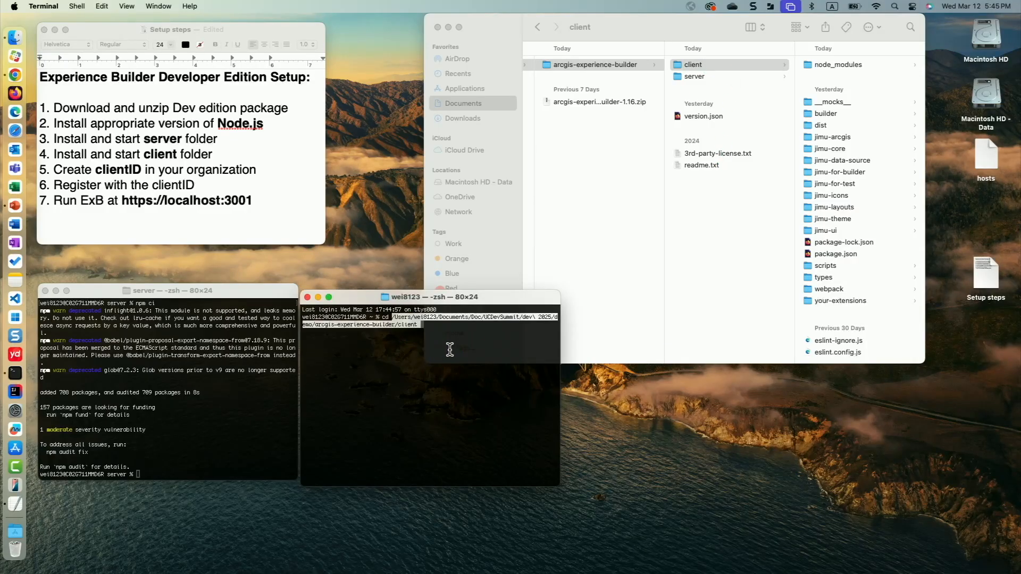
{"action": "key", "text": "Return"}
Install the client folder's packages with npm ci and highlight clientID in the setup steps note
{"action": "type", "text": "npm ci"}
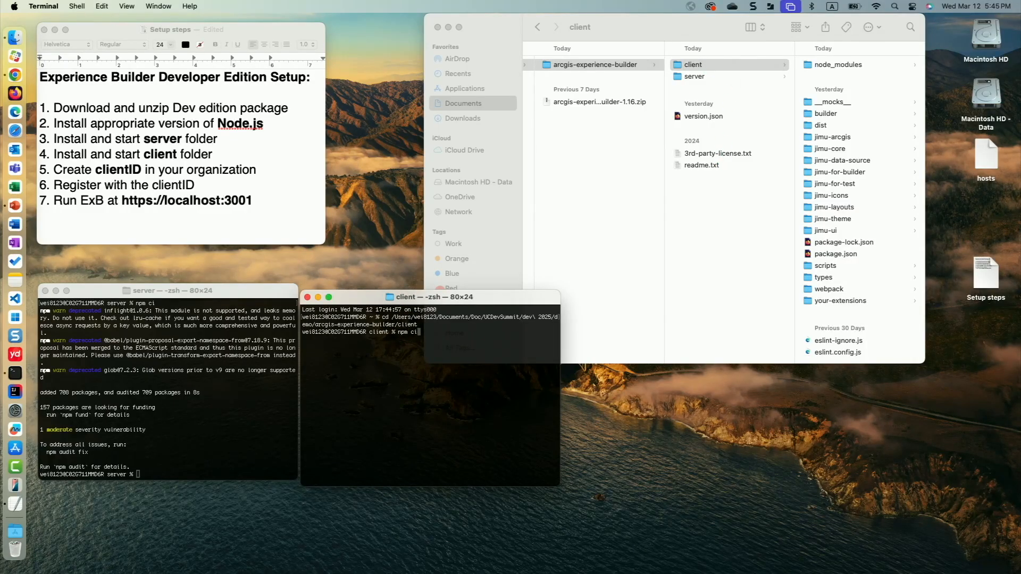
{"action": "key", "text": "Return"}
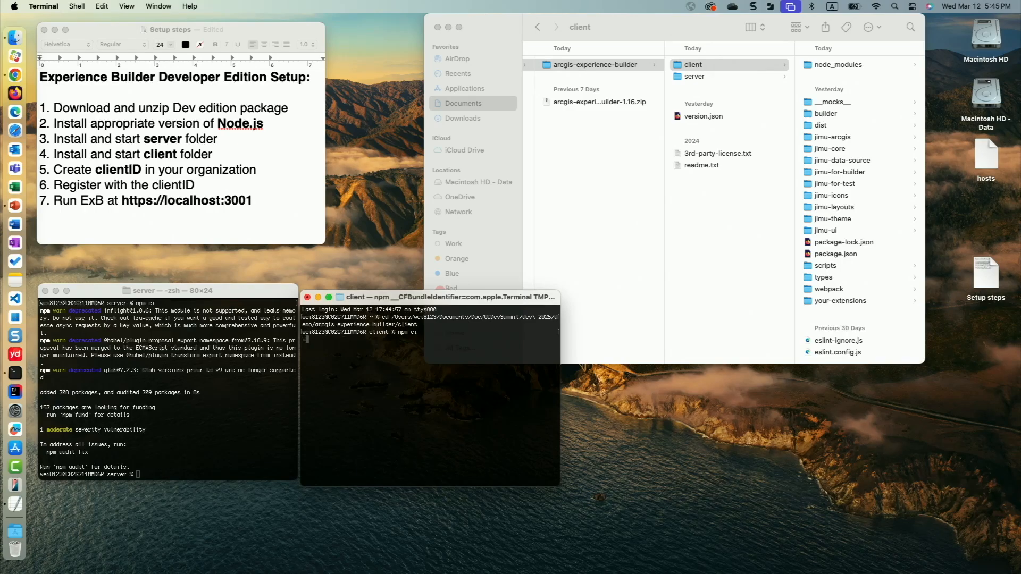
{"action": "double_click", "coordinate": [114, 171]}
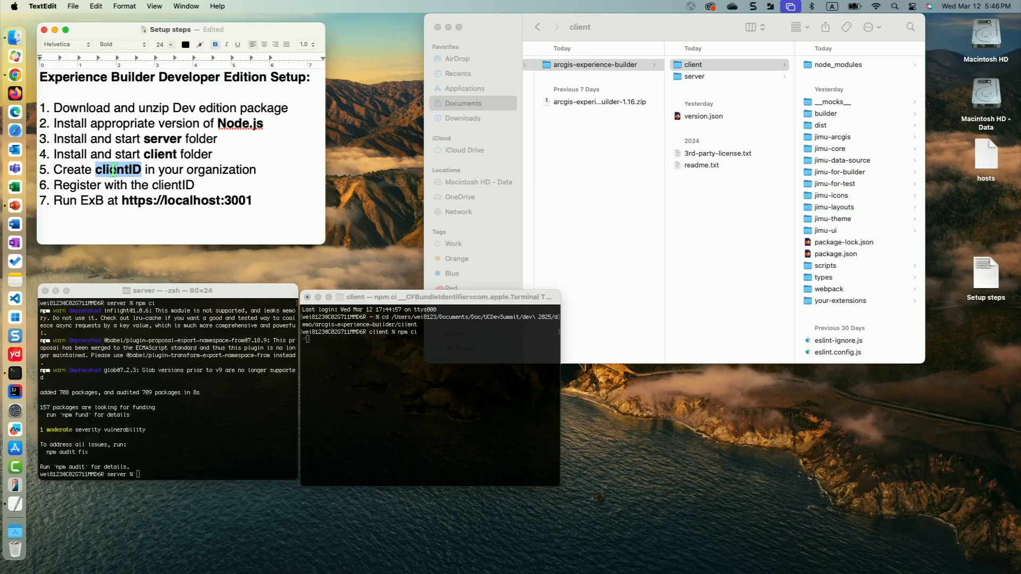
Switch to Chrome and start a new developer credentials item of type OAuth 2.0 from the organization's My content page
{"action": "left_click", "coordinate": [15, 75]}
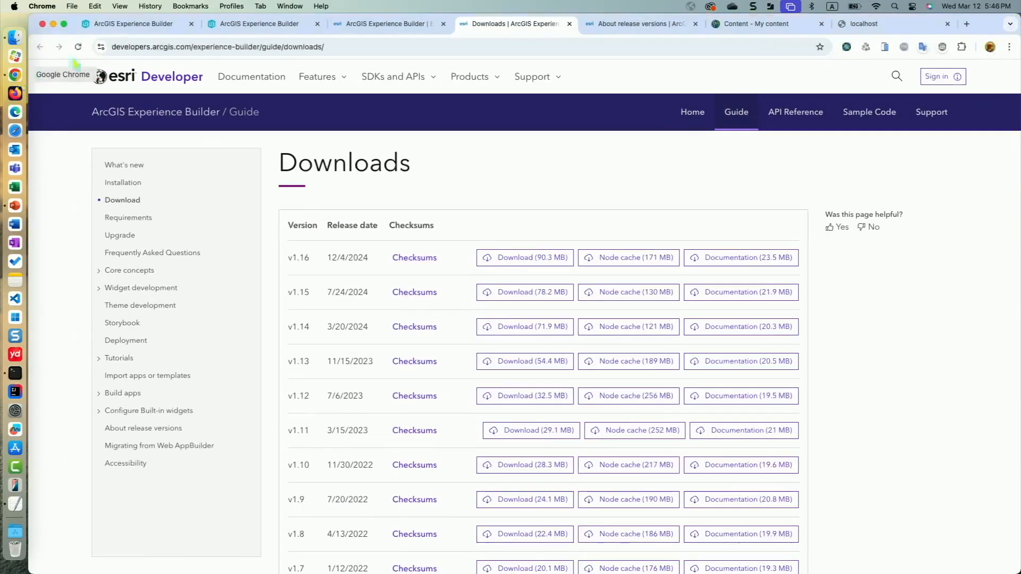
{"action": "left_click", "coordinate": [761, 23]}
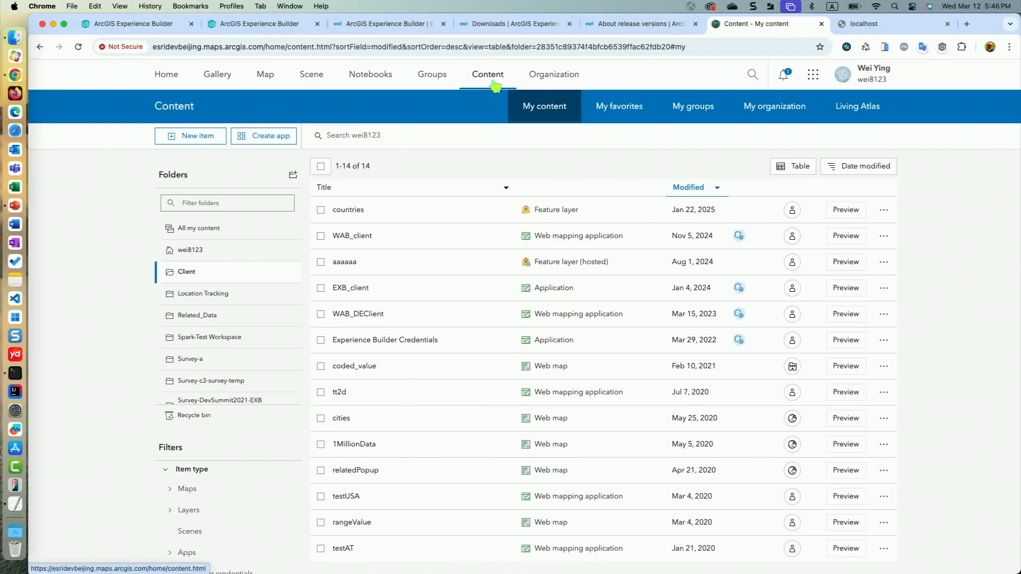
{"action": "left_click", "coordinate": [211, 143]}
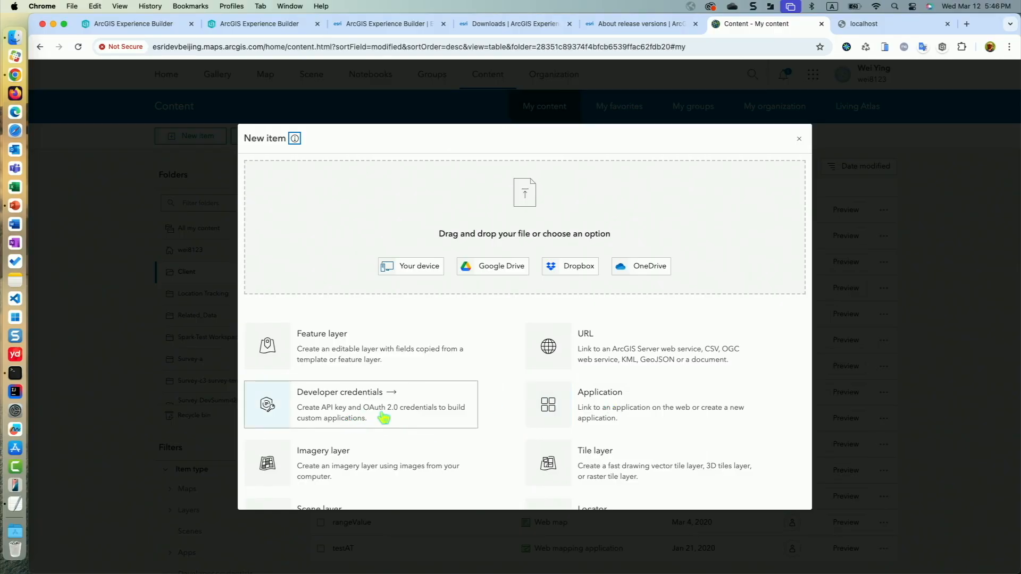
{"action": "left_click", "coordinate": [384, 418]}
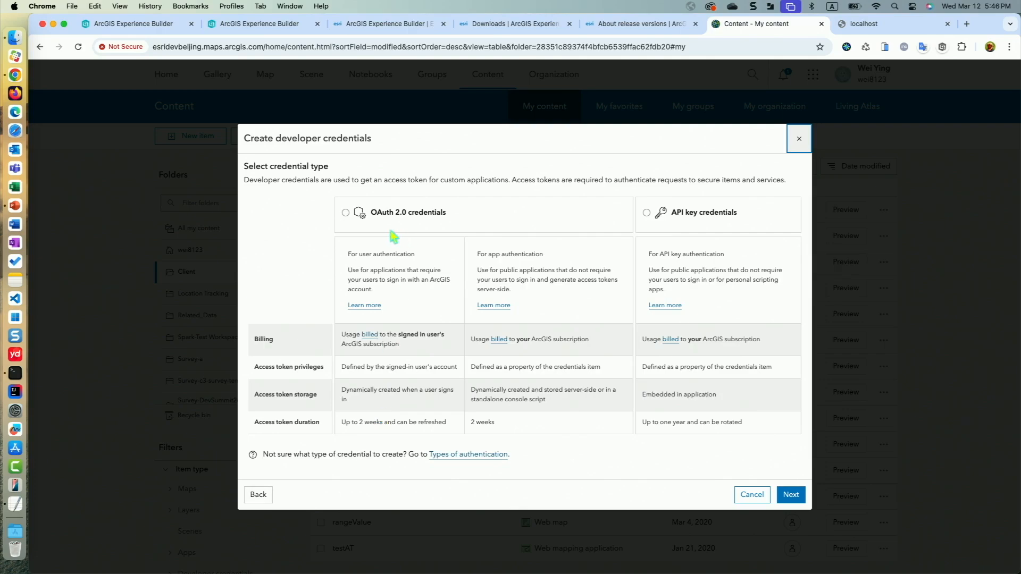
{"action": "left_click", "coordinate": [346, 213]}
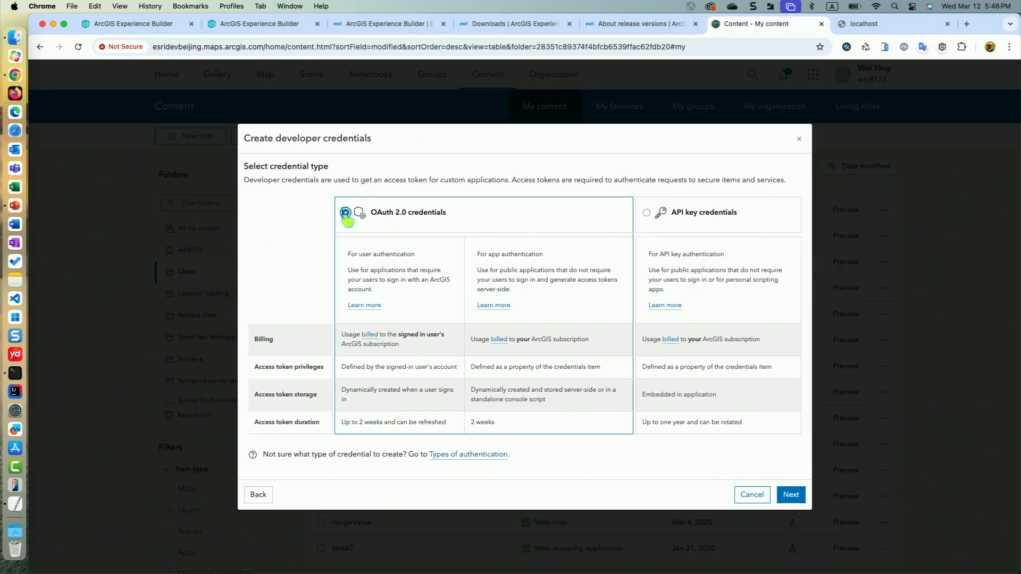
{"action": "left_click", "coordinate": [790, 496]}
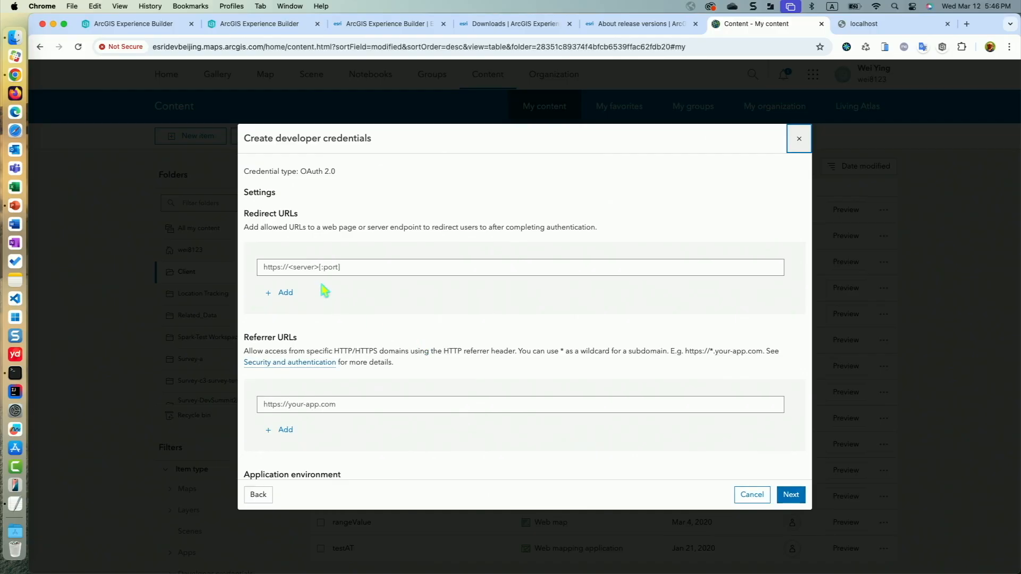
{"action": "left_click", "coordinate": [302, 267]}
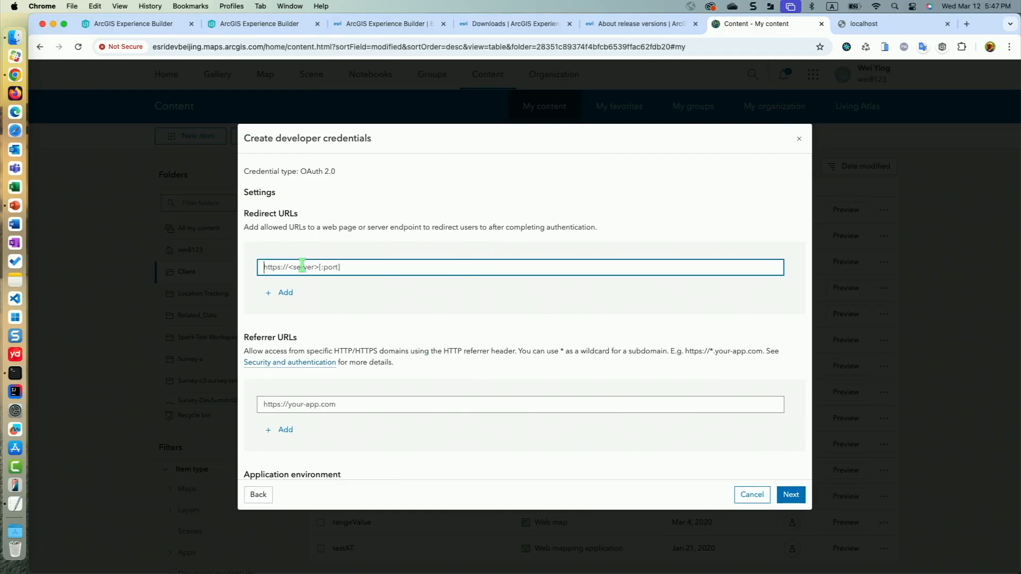
{"action": "type", "text": ">>"}
{"action": "key", "text": "BackSpace"}
{"action": "key", "text": "BackSpace"}
{"action": "type", "text": ">>"}
{"action": "key", "text": "BackSpace"}
{"action": "key", "text": "BackSpace"}
{"action": "key", "text": "Caps_Lock"}
{"action": "type", "text": "Htt"}
{"action": "key", "text": "BackSpace"}
{"action": "key", "text": "BackSpace"}
{"action": "key", "text": "Caps_Lock"}
{"action": "type", "text": "Ht"}
{"action": "key", "text": "BackSpace"}
{"action": "key", "text": "BackSpace"}
{"action": "type", "text": "h"}
{"action": "left_click", "coordinate": [791, 495]}
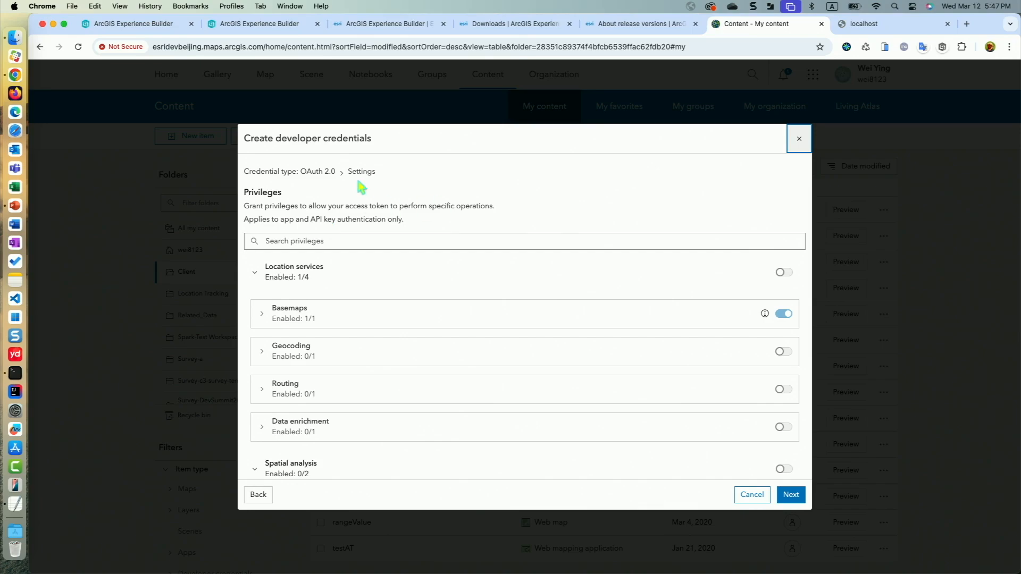
Keep the default privileges for the credentials and skip granting item access
{"action": "left_click", "coordinate": [793, 496]}
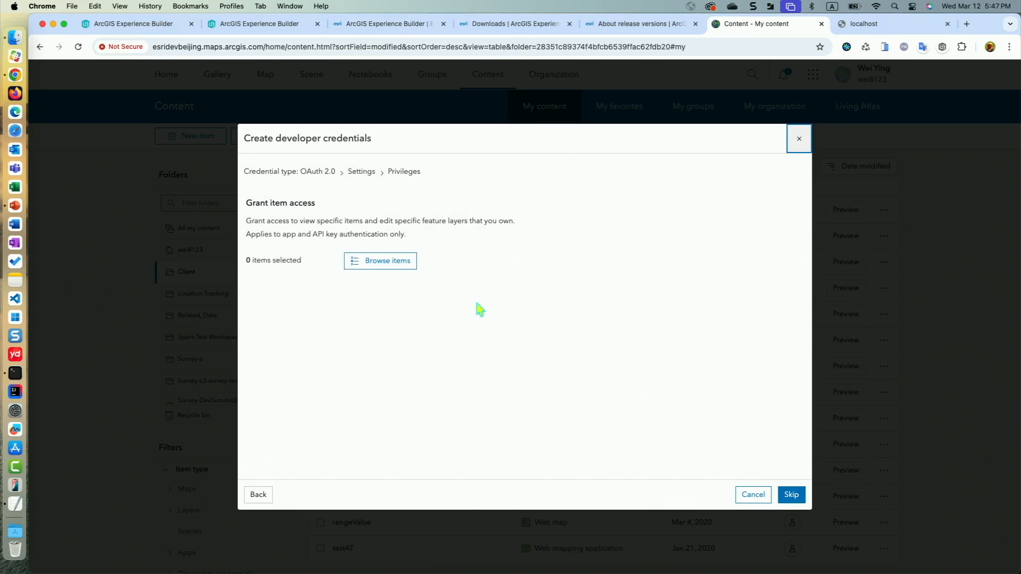
{"action": "left_click", "coordinate": [801, 498]}
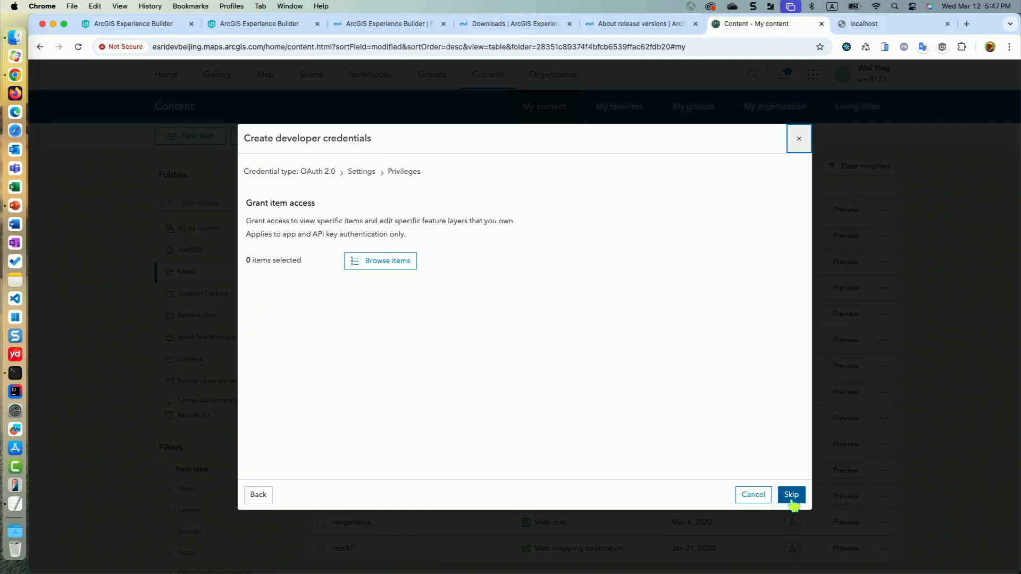
{"action": "left_click", "coordinate": [792, 502]}
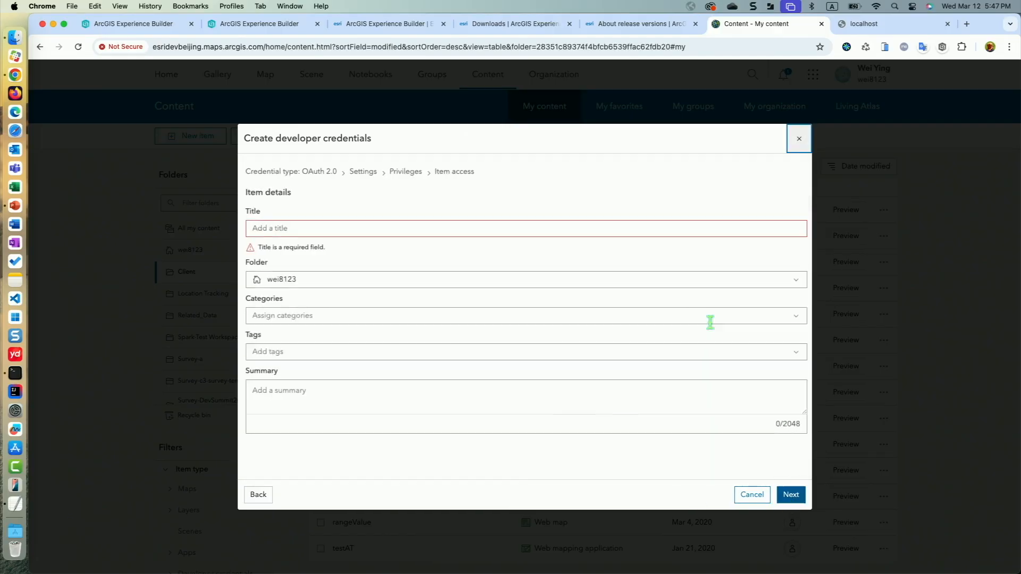
Title the credentials item "ExB dev app" and create it
{"action": "left_click", "coordinate": [374, 233]}
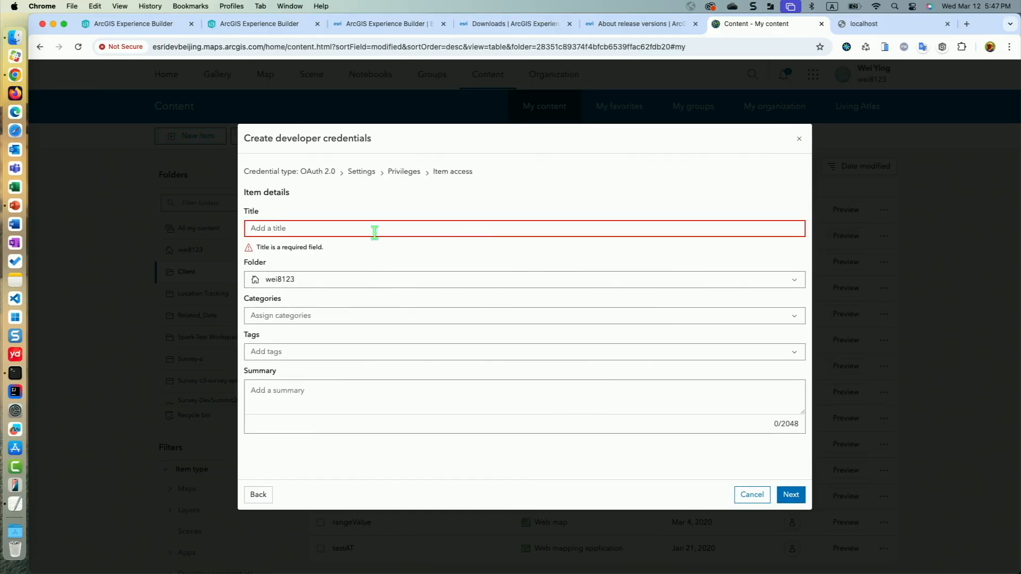
{"action": "type", "text": "ExB app"}
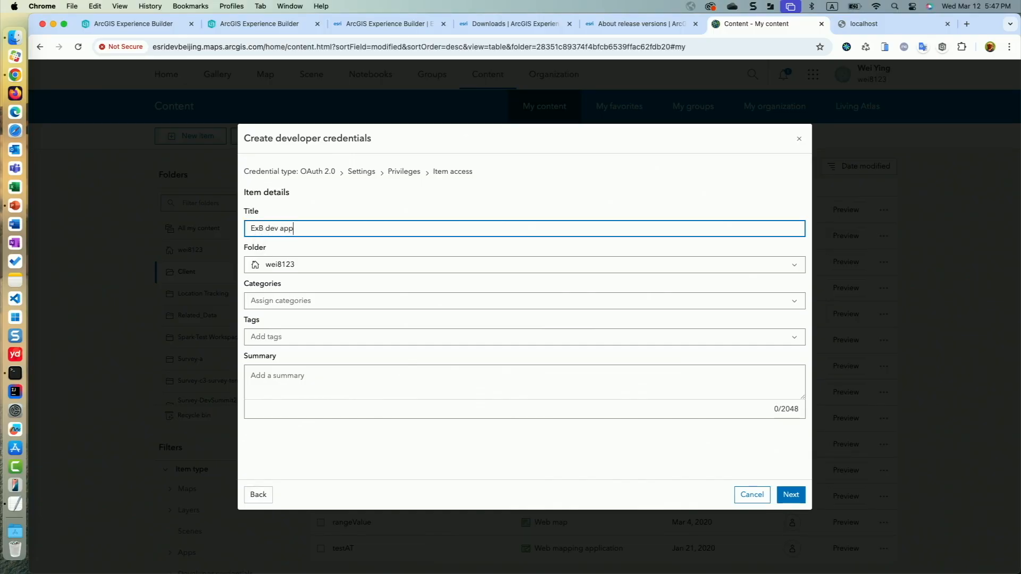
{"action": "left_click", "coordinate": [791, 495]}
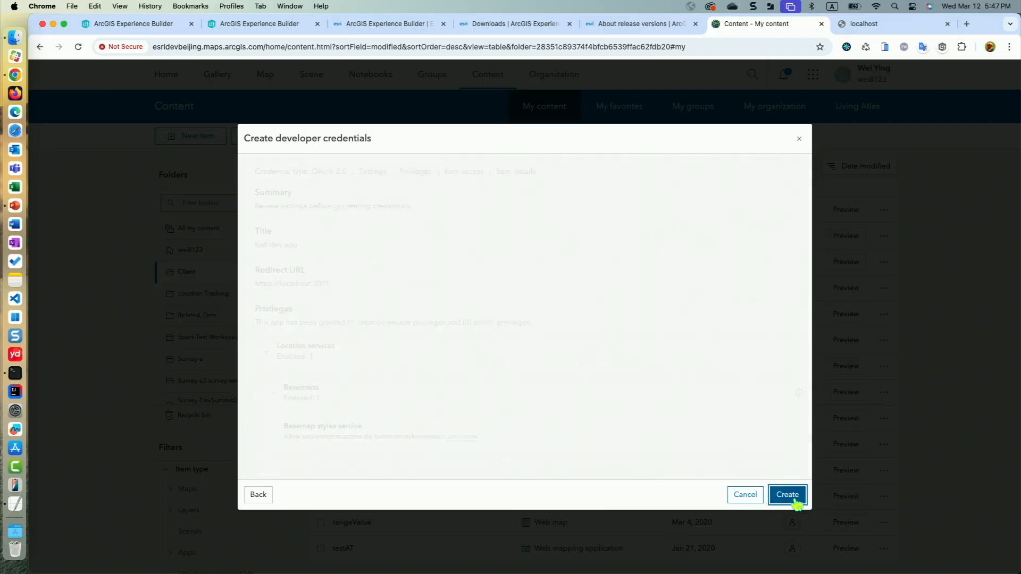
{"action": "left_click", "coordinate": [792, 496]}
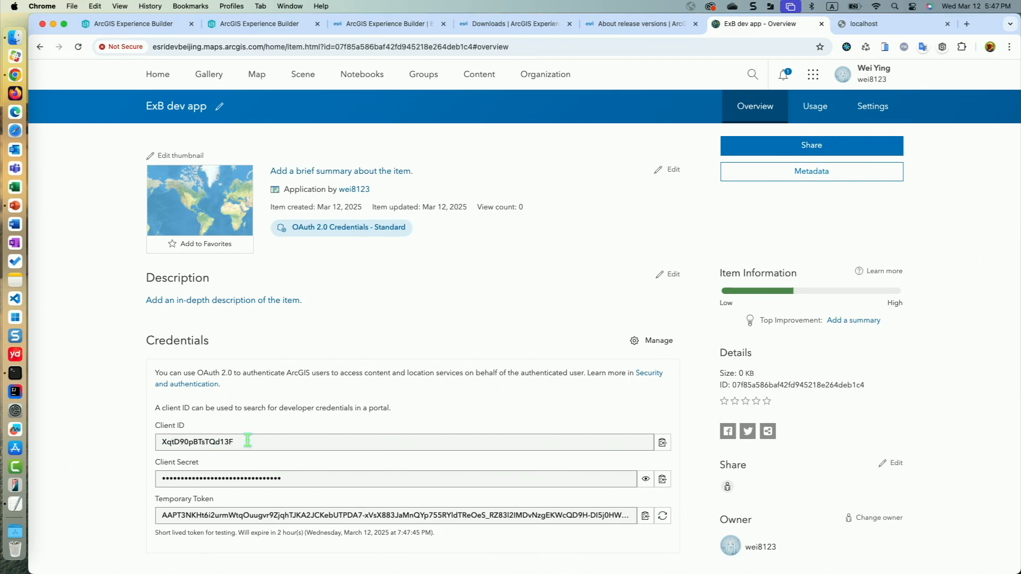
Minimize the browser and start the Experience Builder server with npm start in the server folder's terminal
{"action": "left_click", "coordinate": [54, 25]}
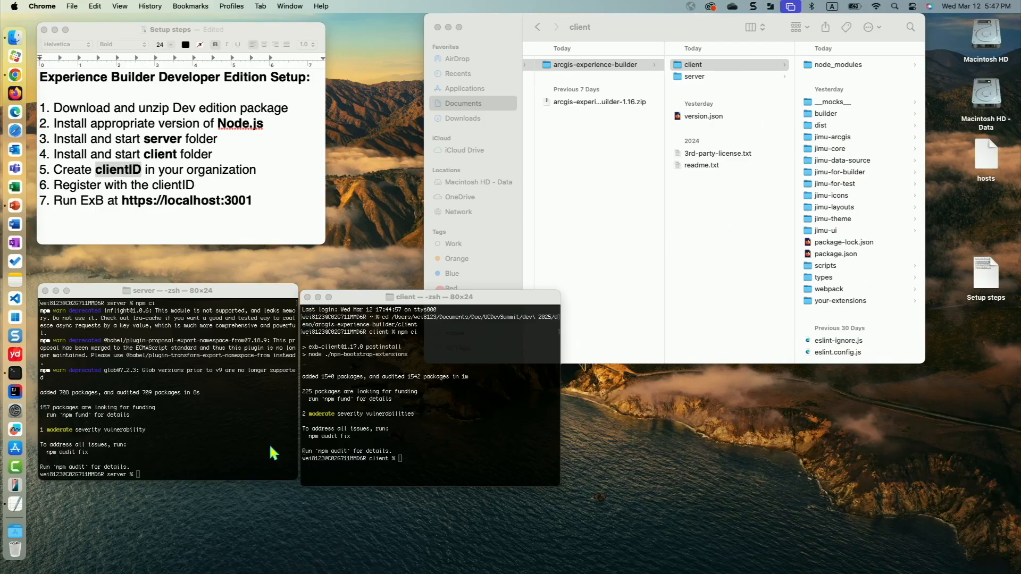
{"action": "left_click", "coordinate": [176, 474]}
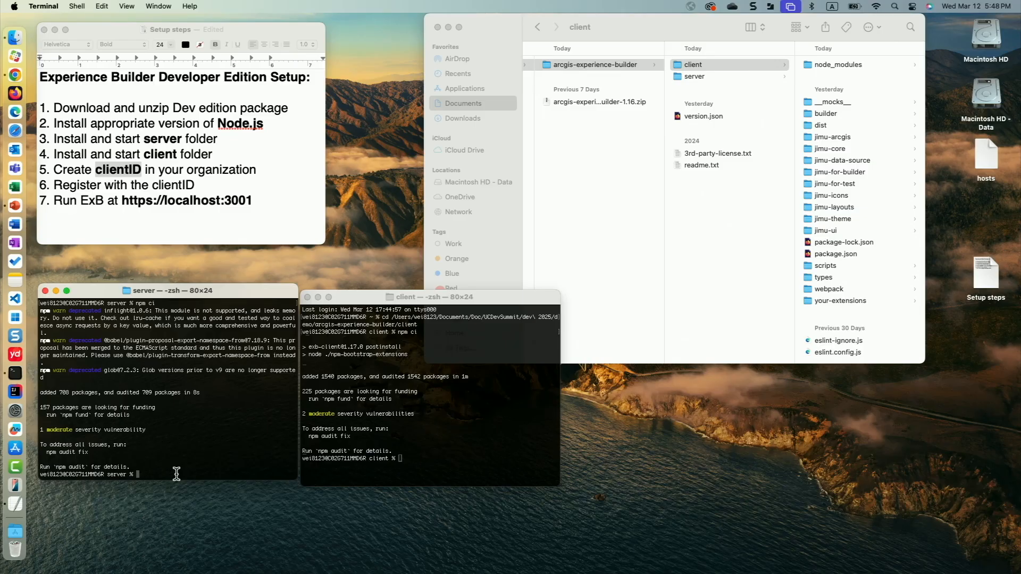
{"action": "type", "text": "npm start"}
{"action": "key", "text": "Return"}
Start the client with npm start in the client folder's terminal
{"action": "left_click", "coordinate": [417, 459]}
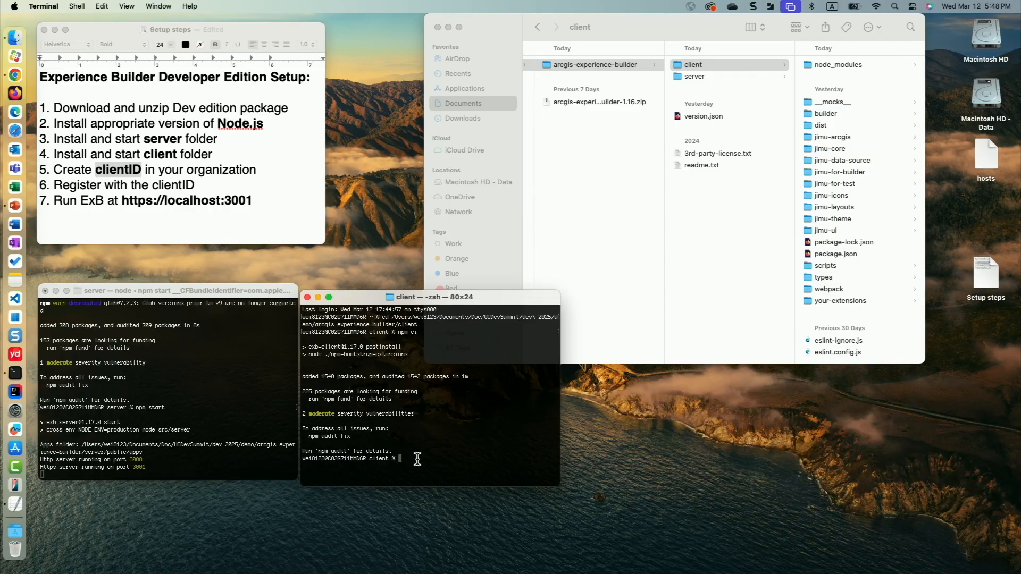
{"action": "type", "text": "npm start"}
{"action": "key", "text": "Return"}
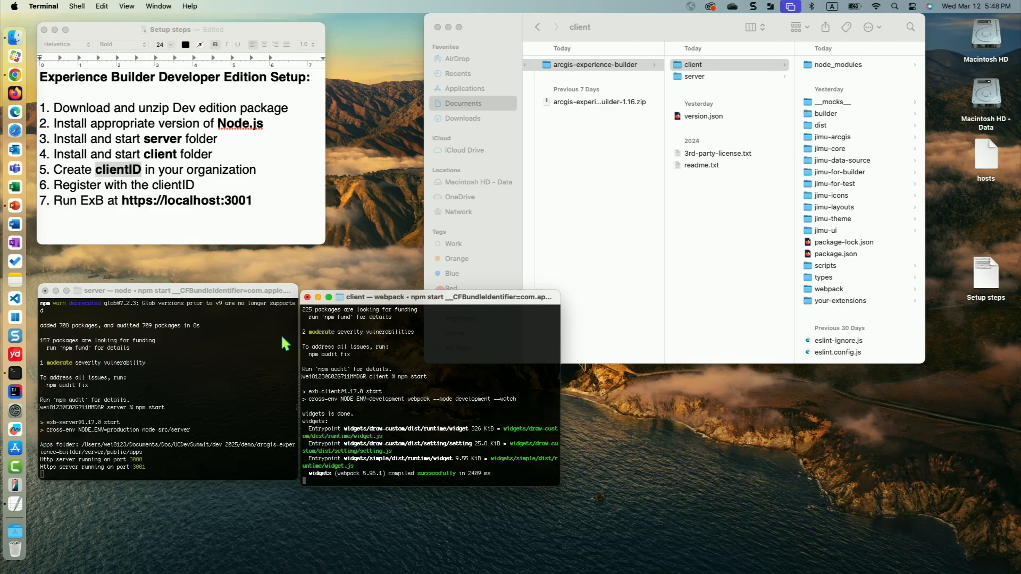
{"action": "left_click", "coordinate": [15, 75]}
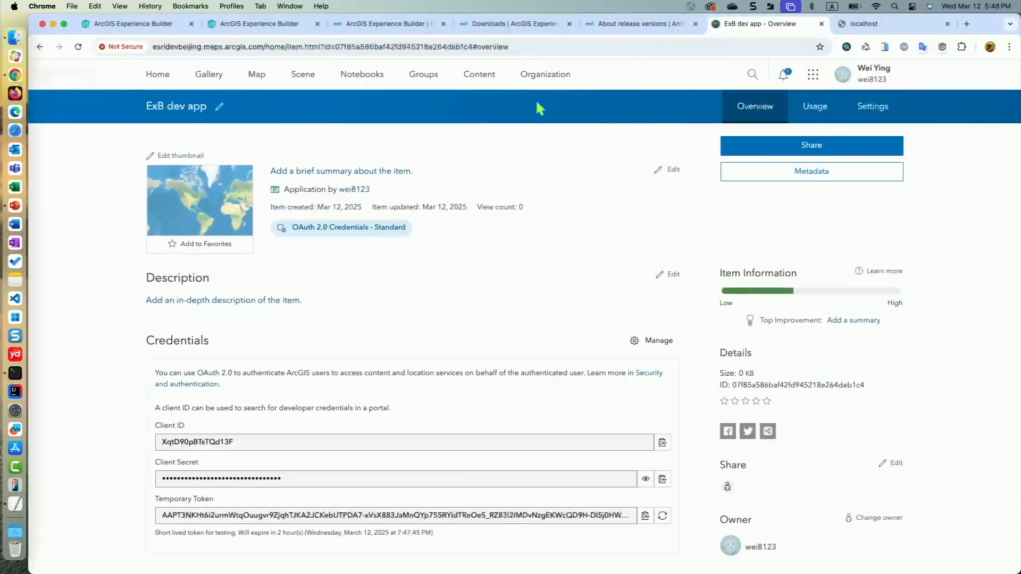
{"action": "left_click", "coordinate": [884, 24]}
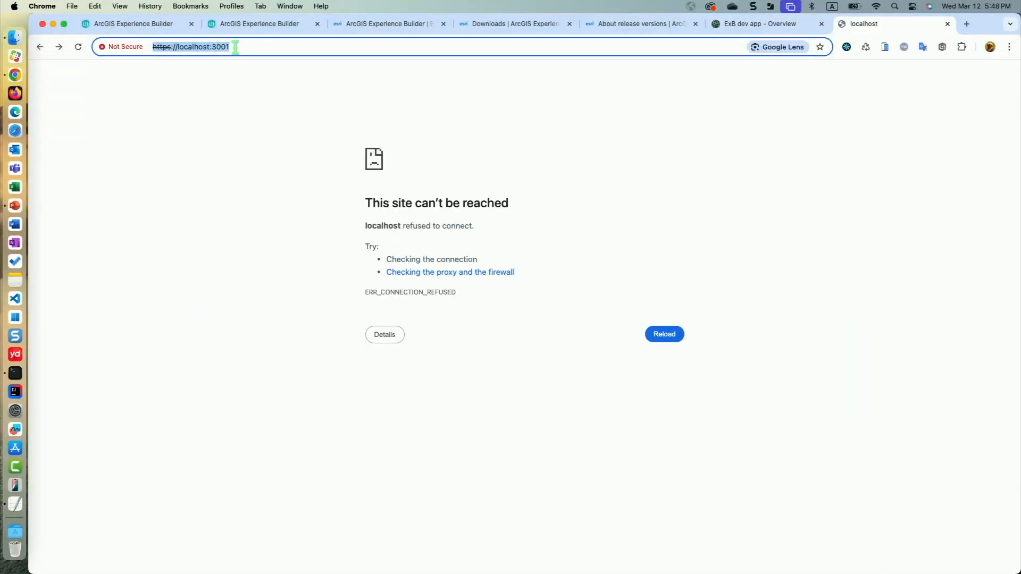
{"action": "left_click", "coordinate": [79, 47]}
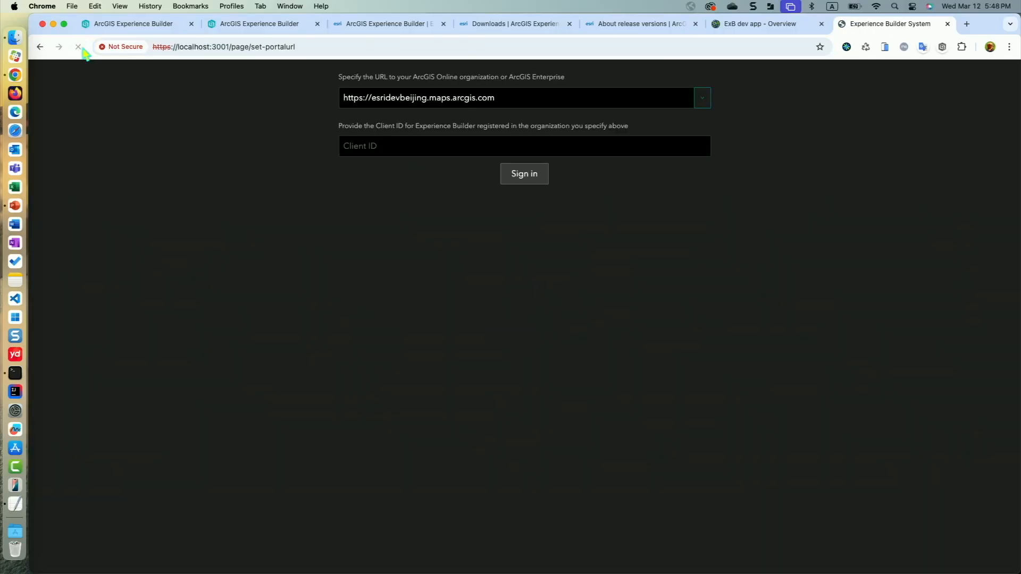
{"action": "left_click_drag", "start_coordinate": [515, 100], "coordinate": [344, 94]}
{"action": "key", "text": "BackSpace"}
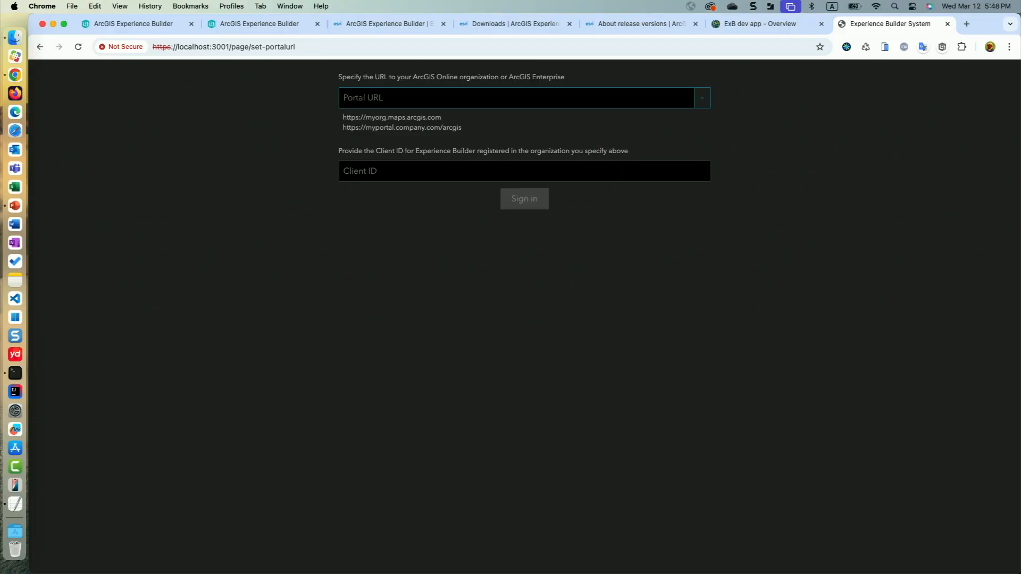
{"action": "left_click", "coordinate": [747, 29]}
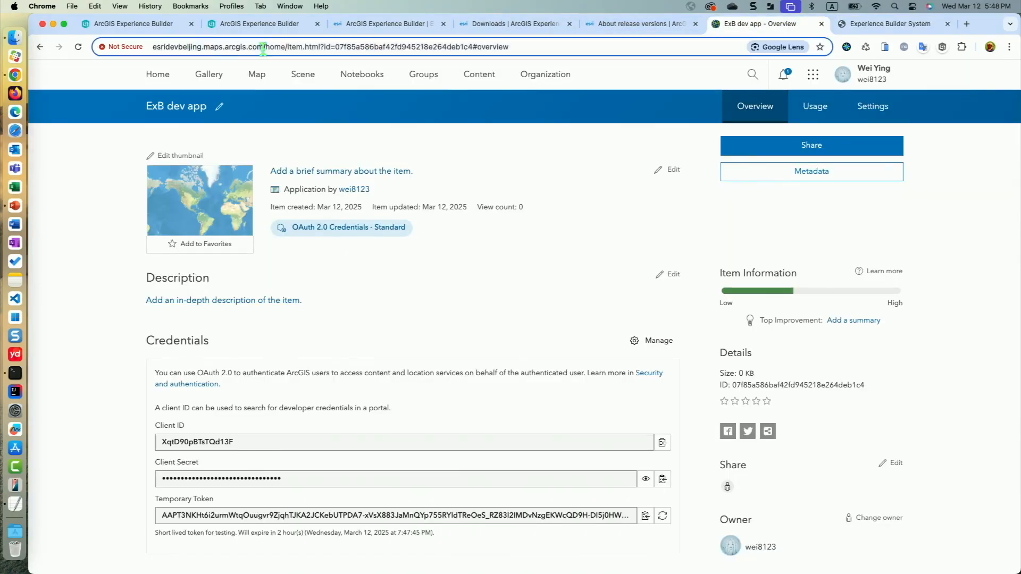
{"action": "left_click_drag", "start_coordinate": [262, 47], "coordinate": [153, 46]}
{"action": "key", "text": "super+c"}
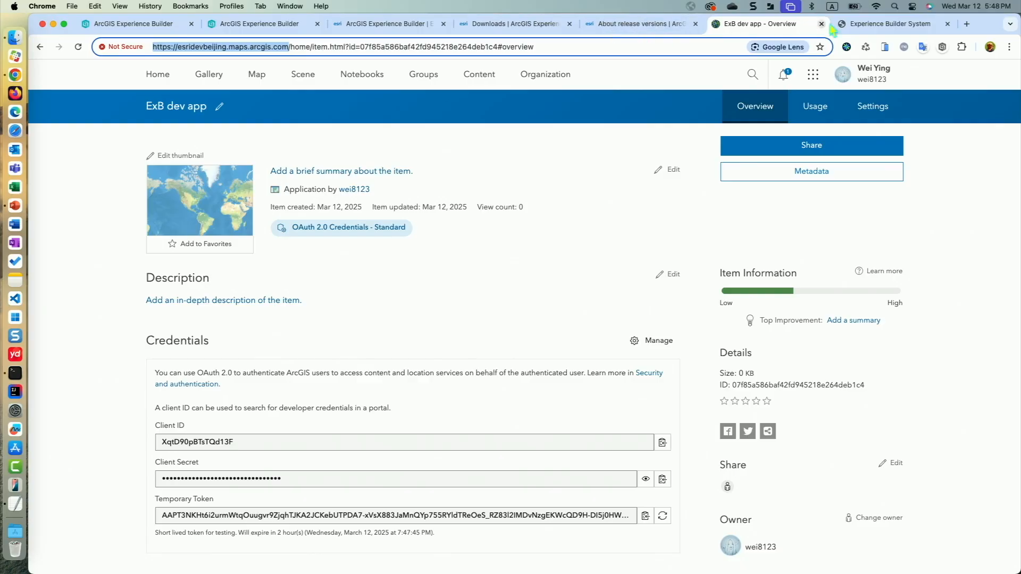
{"action": "left_click", "coordinate": [833, 30]}
{"action": "key", "text": "super+v"}
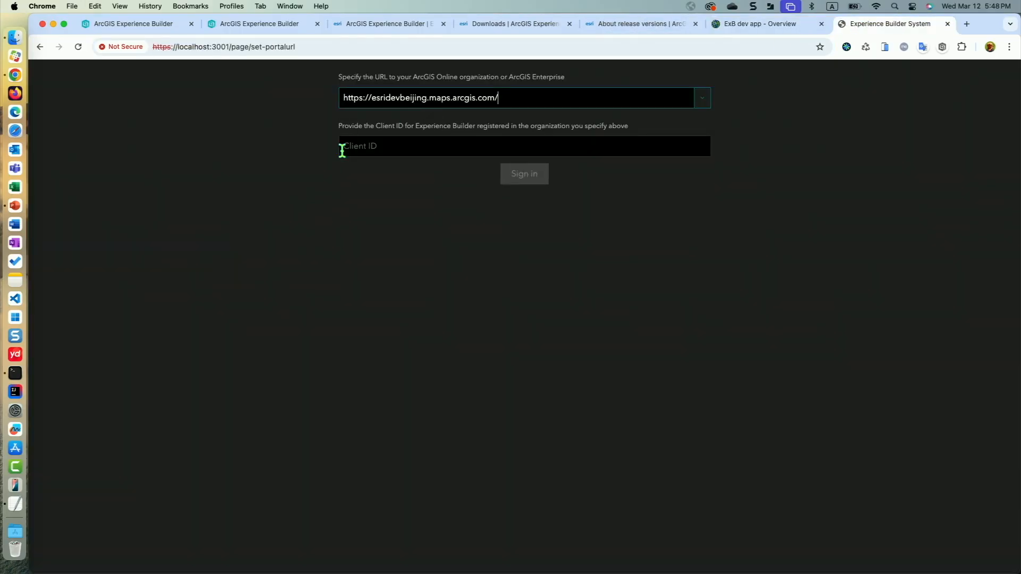
{"action": "left_click", "coordinate": [402, 148]}
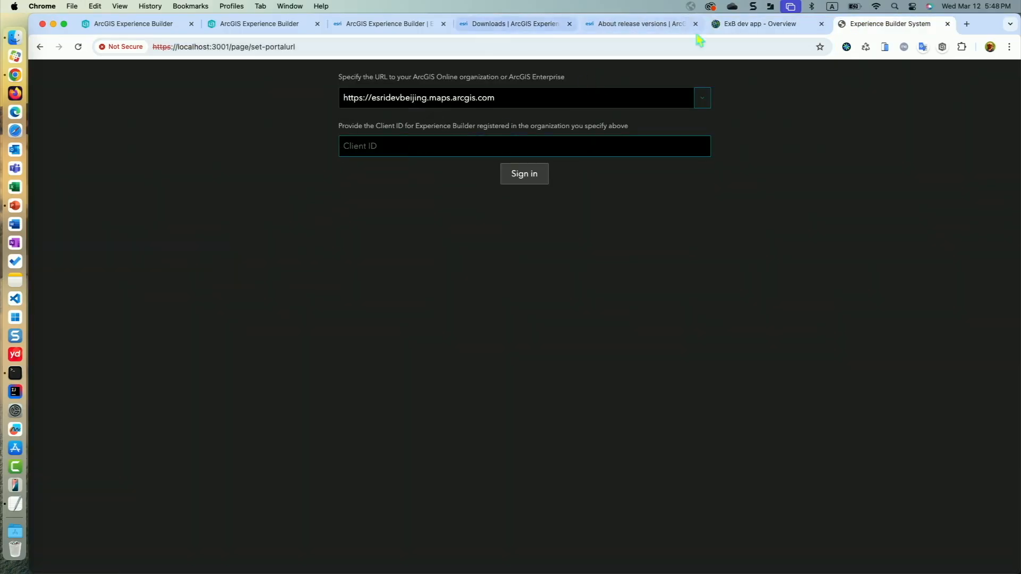
Copy the client ID from the ExB dev app page into the local sign-in page, sign in with access allowed, and dismiss the Express mode tip
{"action": "left_click", "coordinate": [745, 29]}
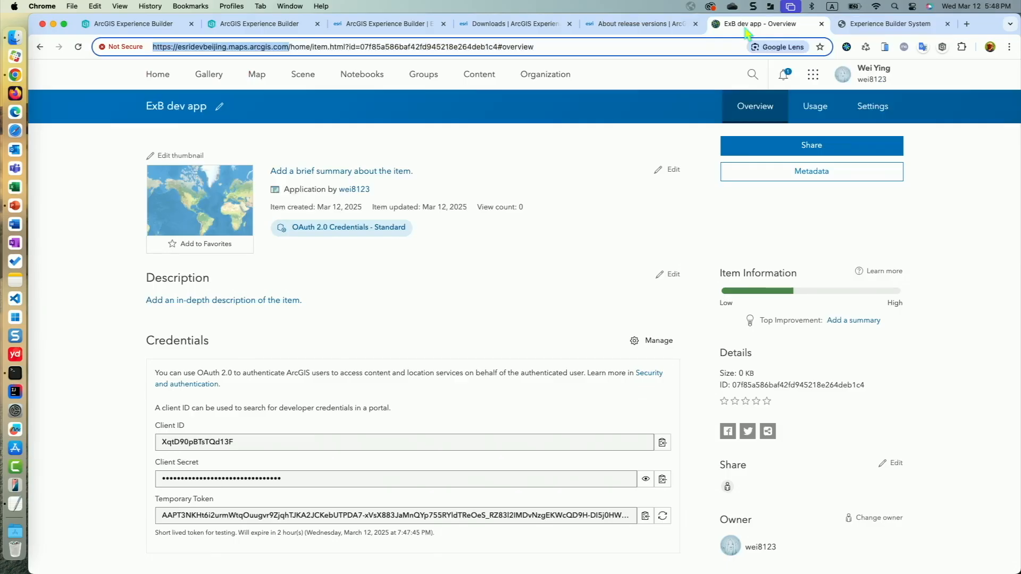
{"action": "left_click", "coordinate": [663, 444]}
{"action": "left_click", "coordinate": [873, 23]}
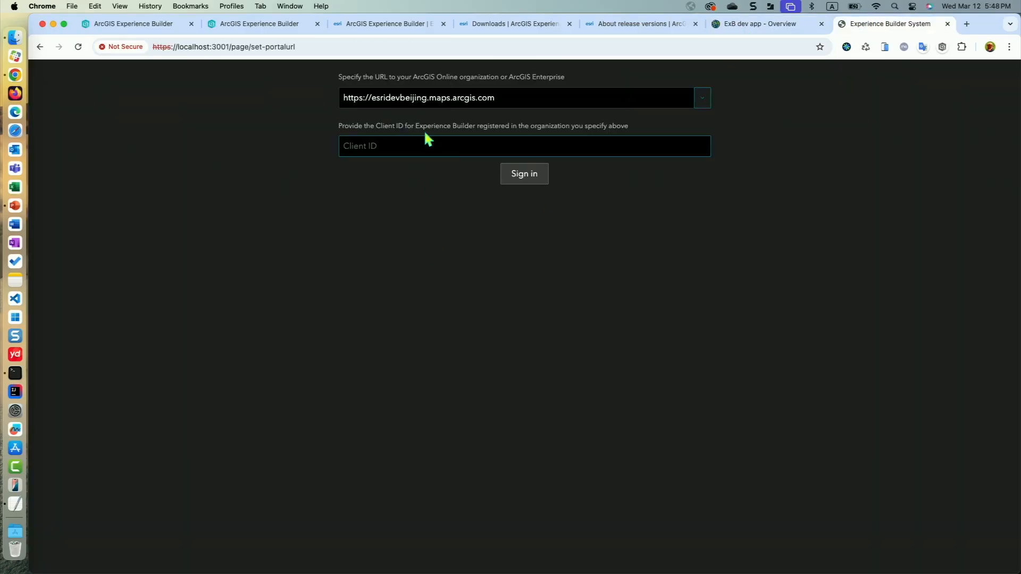
{"action": "key", "text": "super+v"}
{"action": "left_click", "coordinate": [523, 177]}
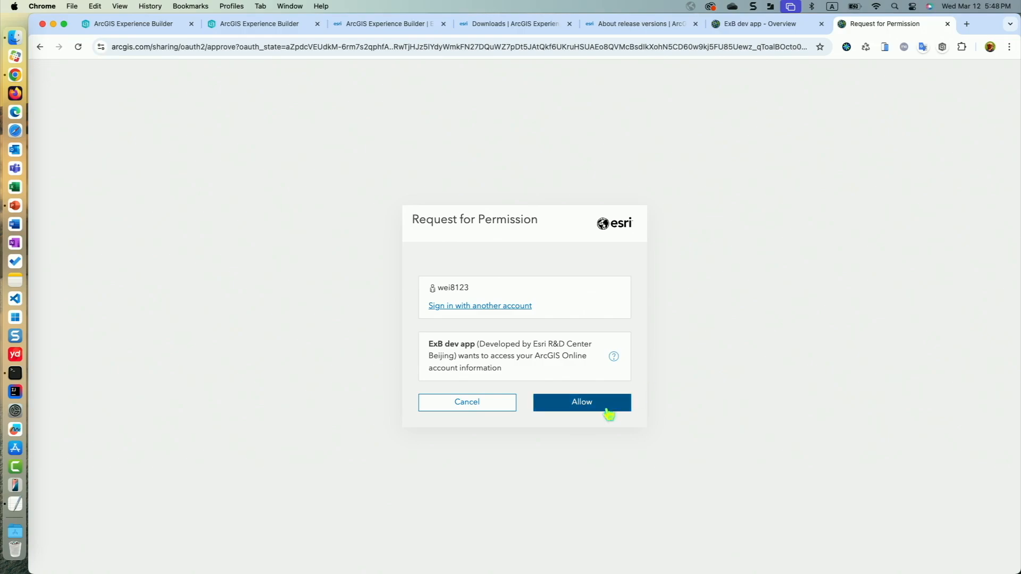
{"action": "left_click", "coordinate": [606, 409]}
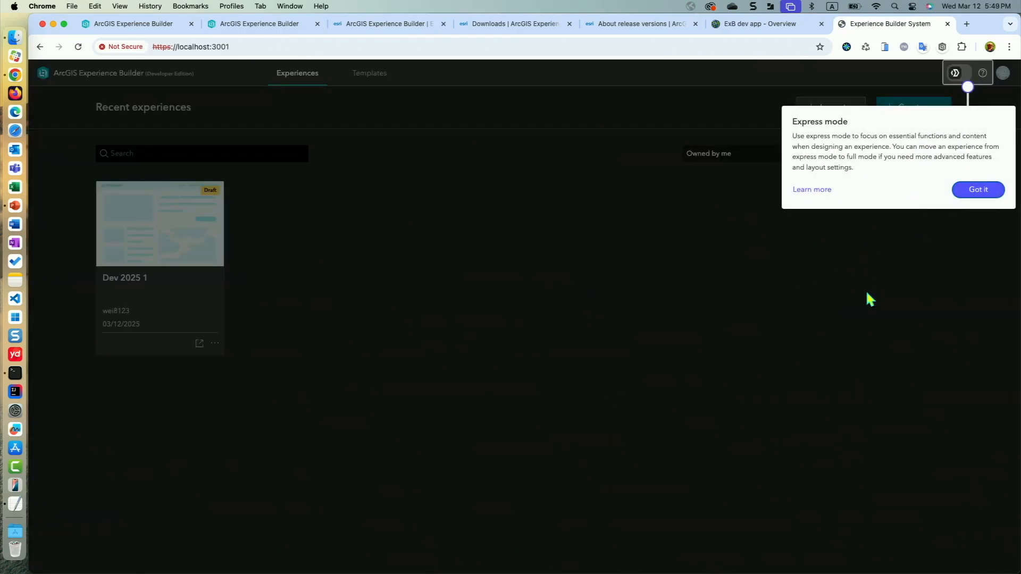
{"action": "left_click", "coordinate": [984, 190]}
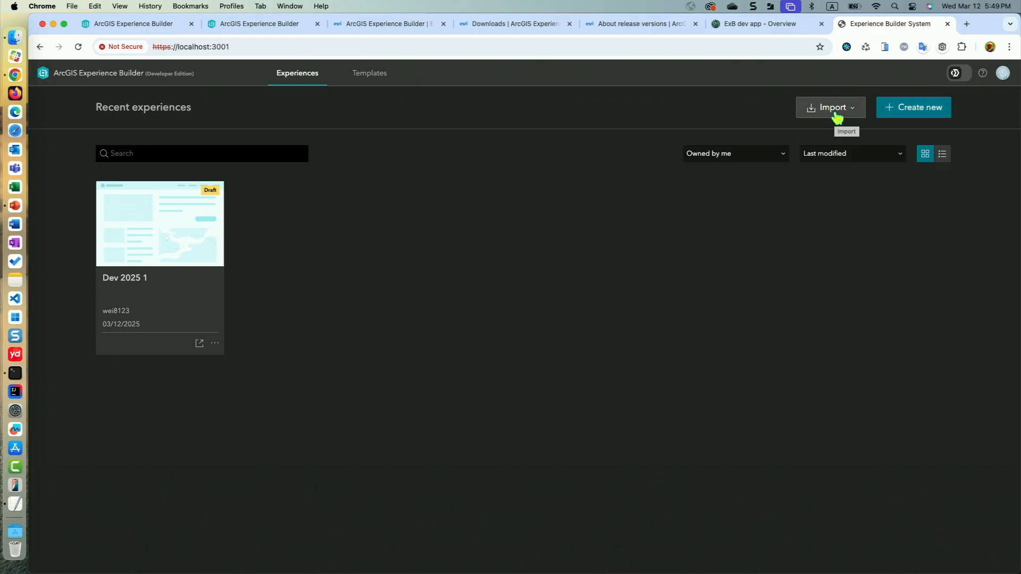
Import the Dev 2025 experience from the account and reload the Experience Builder home page
{"action": "left_click", "coordinate": [835, 108]}
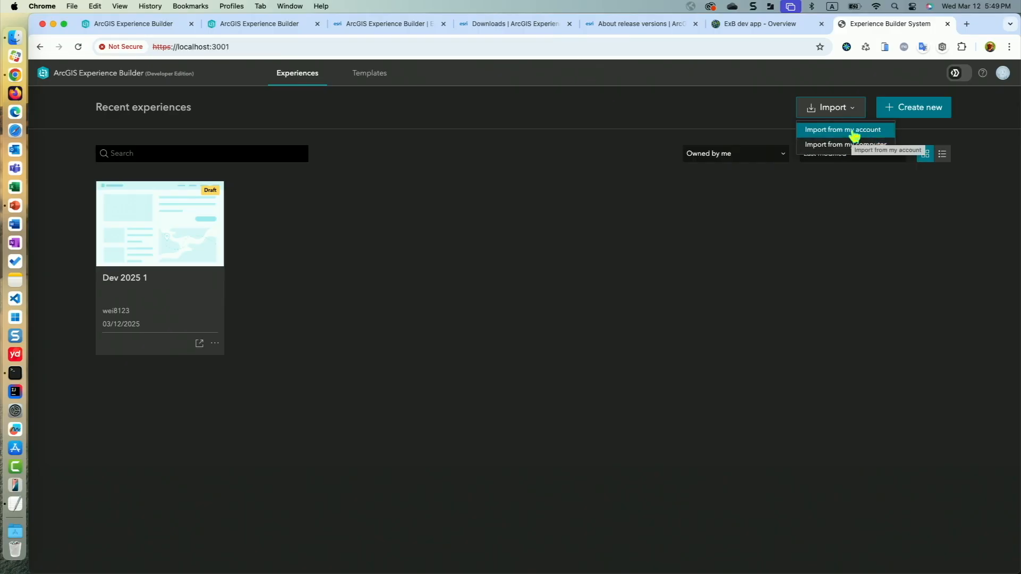
{"action": "left_click", "coordinate": [854, 133]}
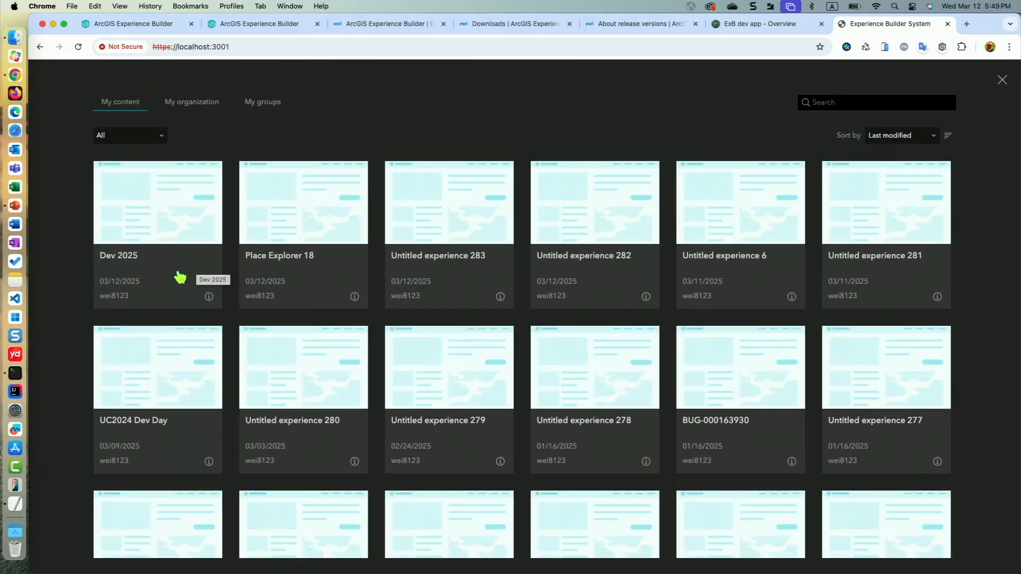
{"action": "left_click", "coordinate": [170, 285]}
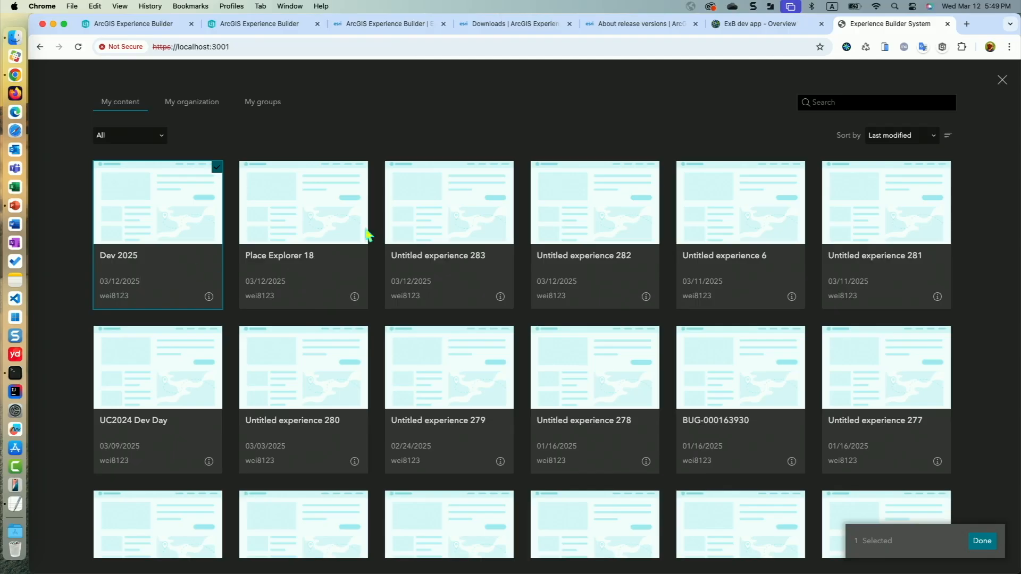
{"action": "left_click", "coordinate": [980, 548]}
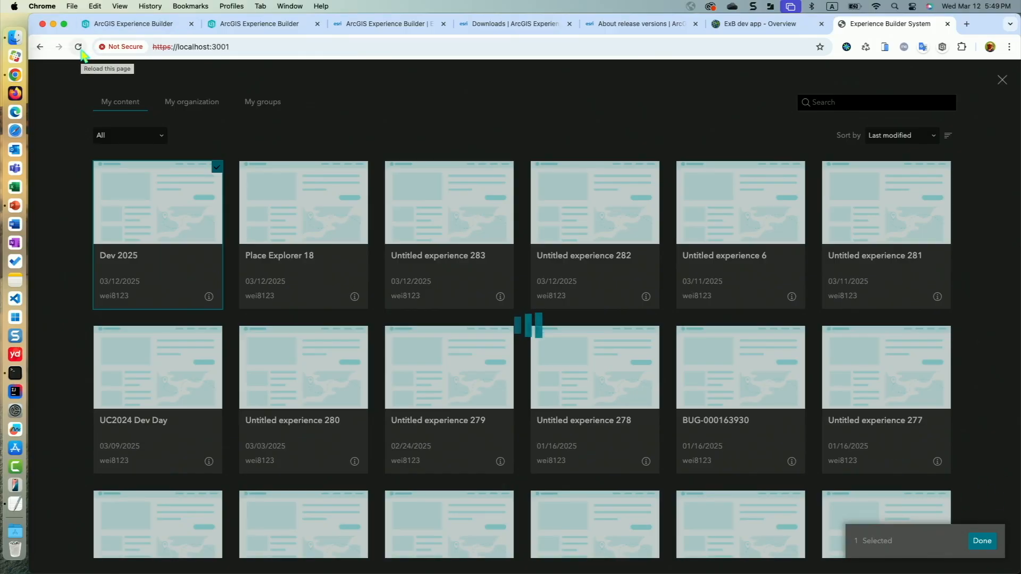
{"action": "left_click", "coordinate": [80, 50]}
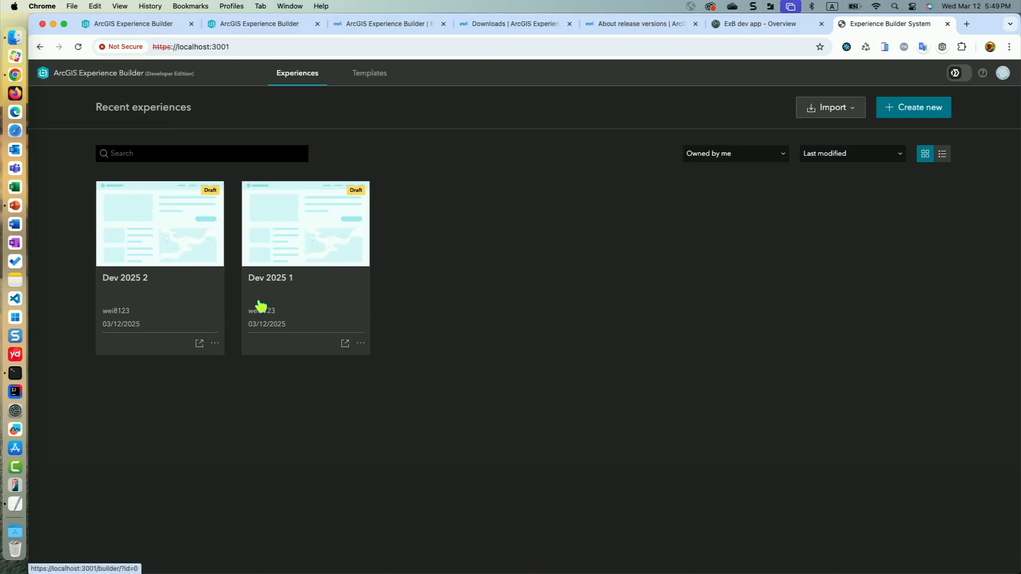
Open the Dev 2025 2 experience, skipping the getting-started tour, and switch to the page named Page
{"action": "left_click", "coordinate": [185, 308]}
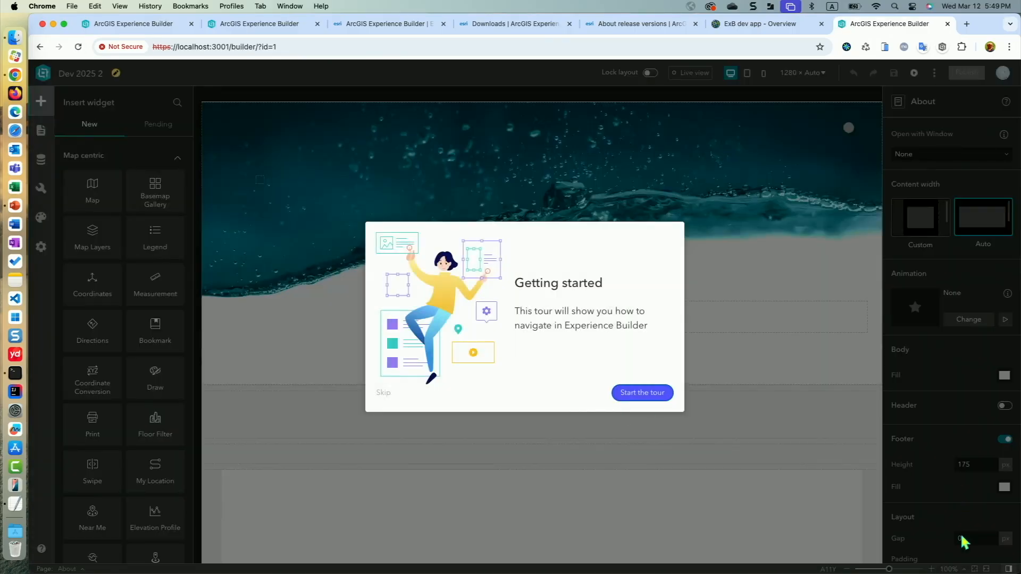
{"action": "left_click", "coordinate": [384, 393]}
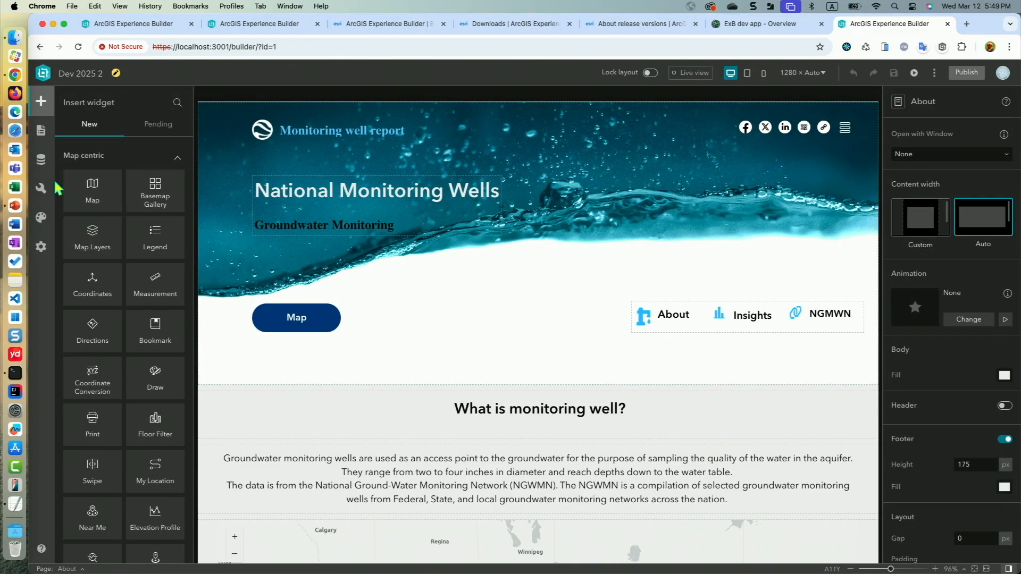
{"action": "left_click", "coordinate": [40, 130]}
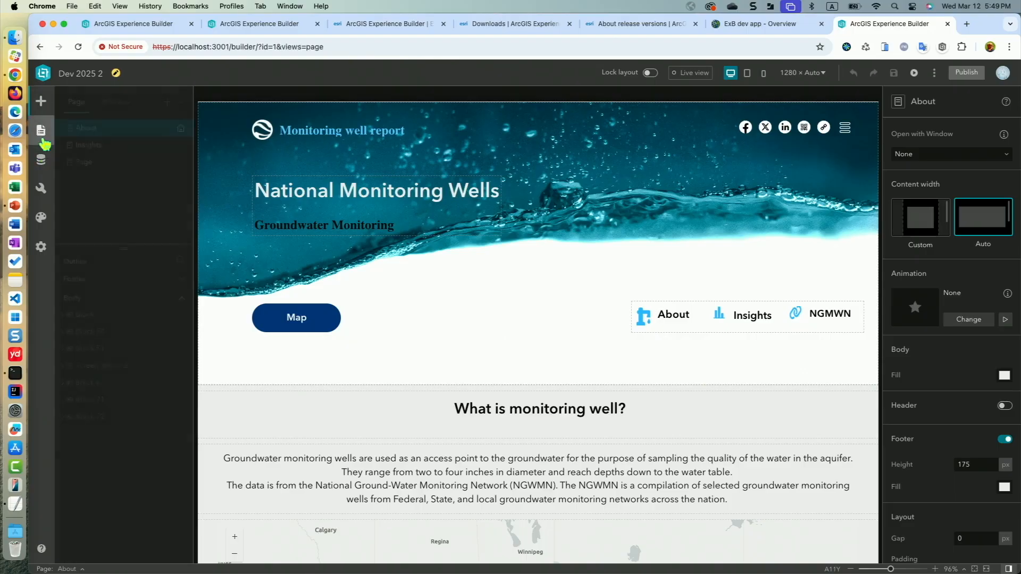
{"action": "left_click", "coordinate": [102, 167]}
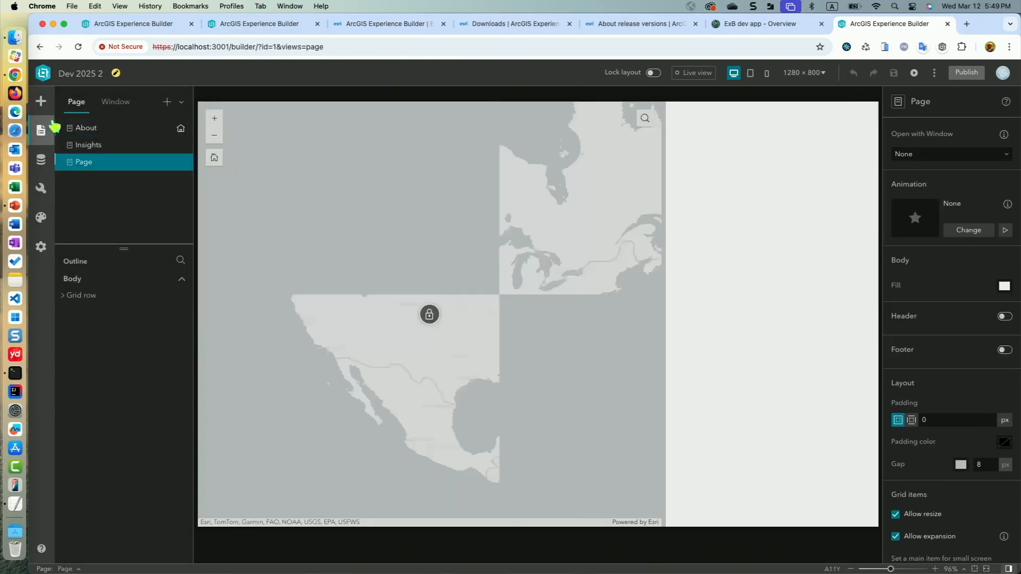
Bring up the Custom group in the list of insertable widgets
{"action": "left_click", "coordinate": [45, 112]}
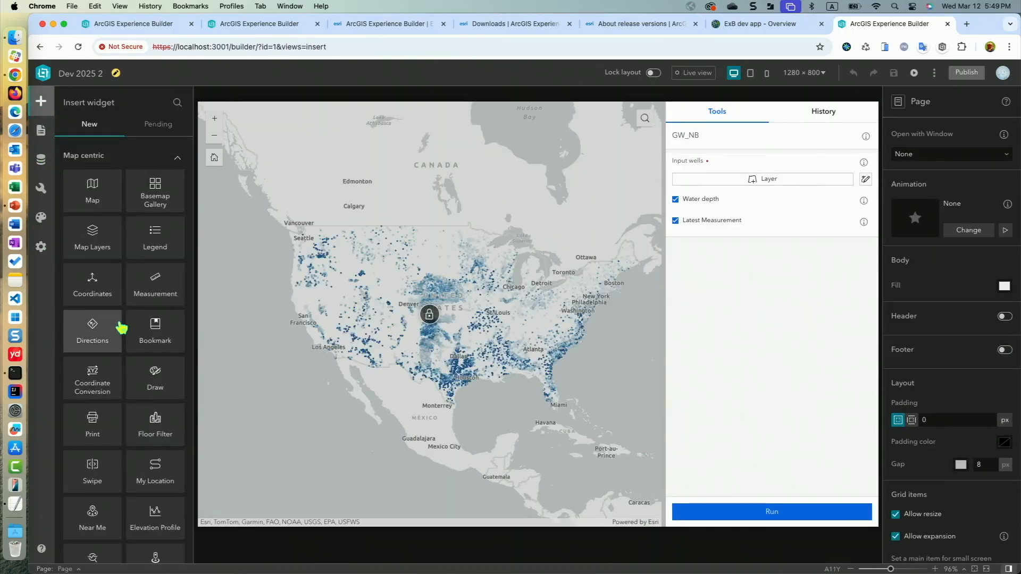
{"action": "scroll", "coordinate": [121, 326], "scroll_direction": "down", "scroll_amount": 5}
{"action": "scroll", "coordinate": [121, 326], "scroll_direction": "down", "scroll_amount": 10}
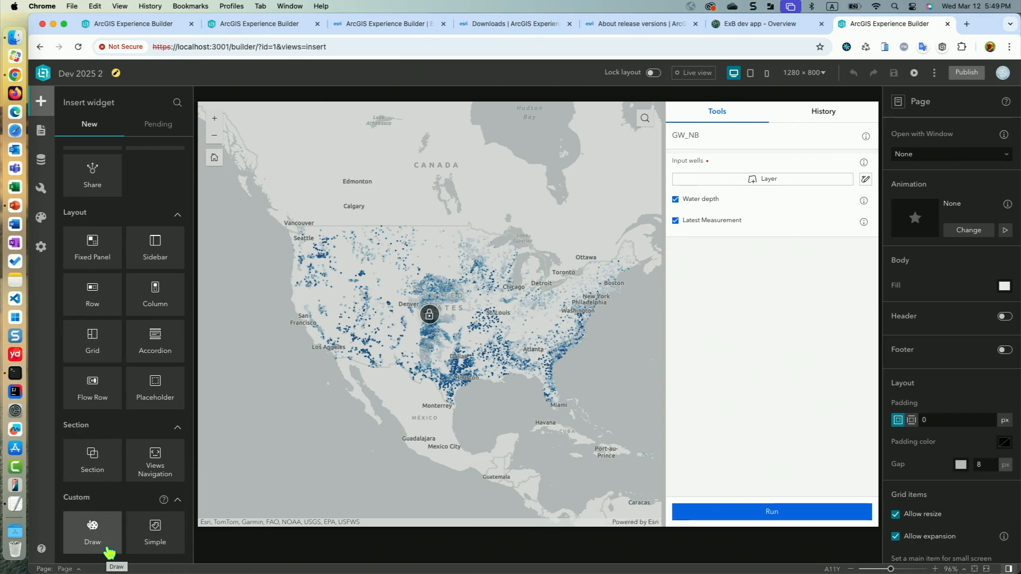
Switch to Finder and open the draw-custom widget folder under client/your-extensions/widgets
{"action": "left_click", "coordinate": [53, 24]}
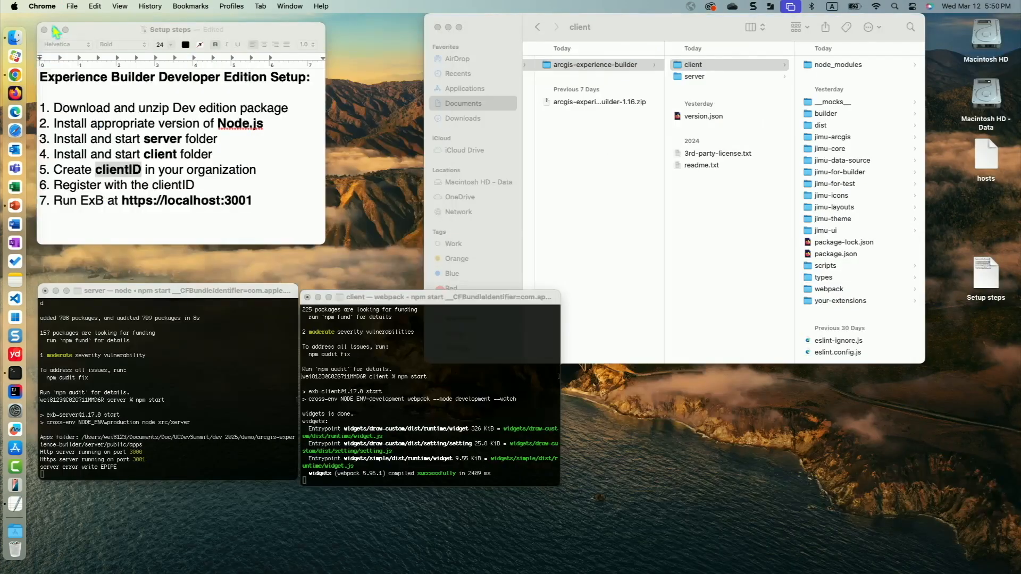
{"action": "left_click", "coordinate": [731, 109]}
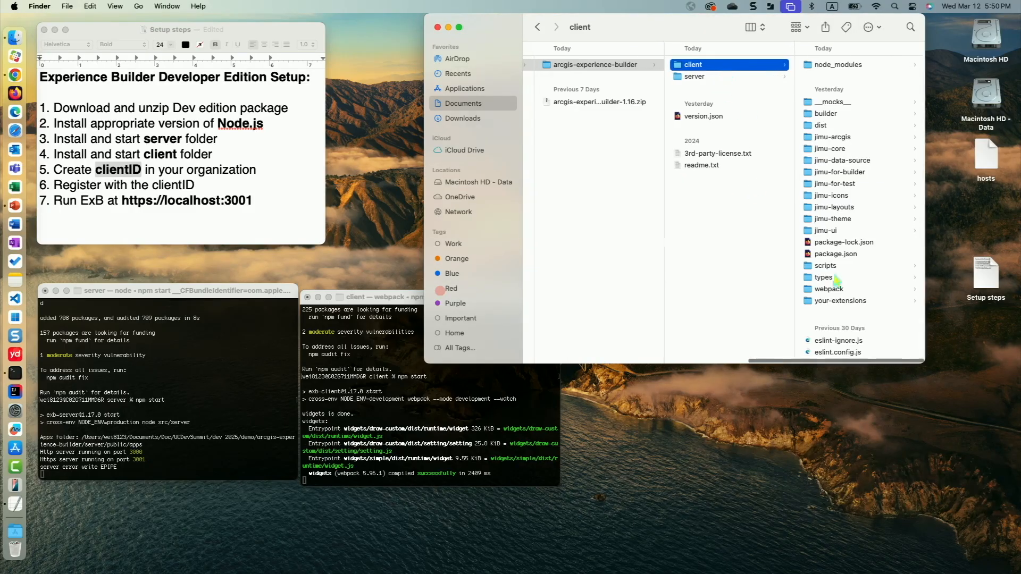
{"action": "left_click", "coordinate": [837, 302]}
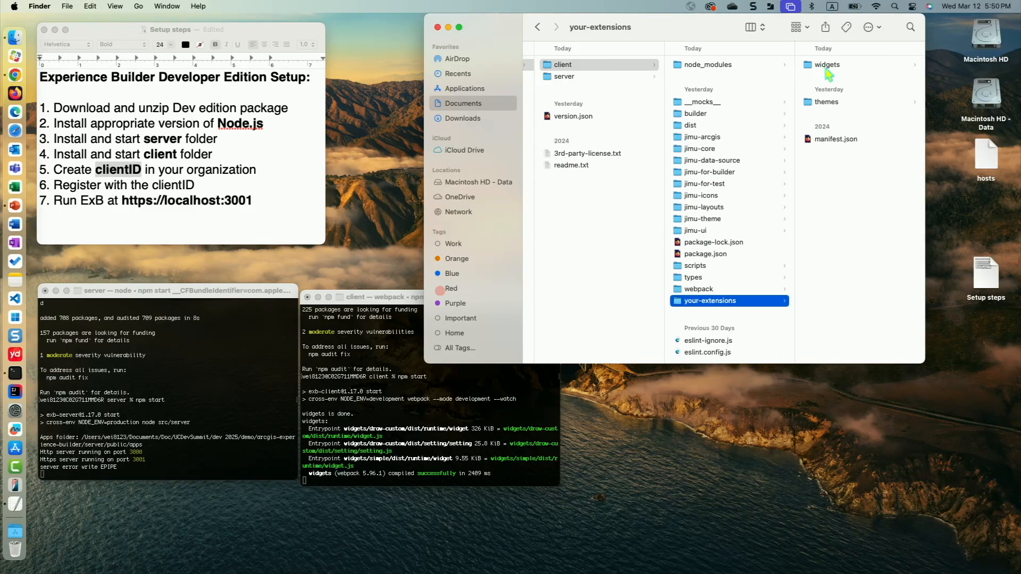
{"action": "left_click", "coordinate": [825, 69]}
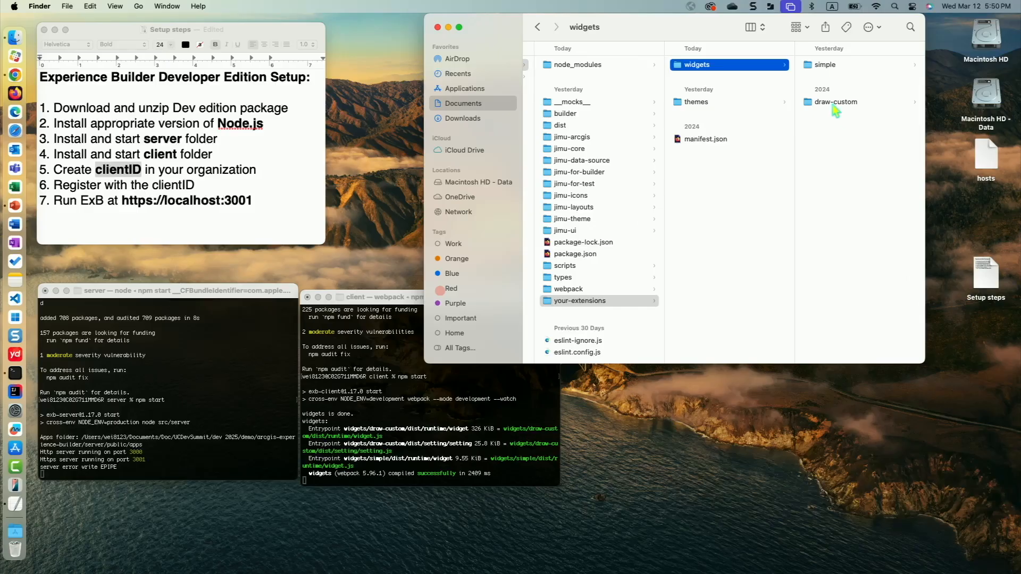
{"action": "left_click", "coordinate": [835, 104]}
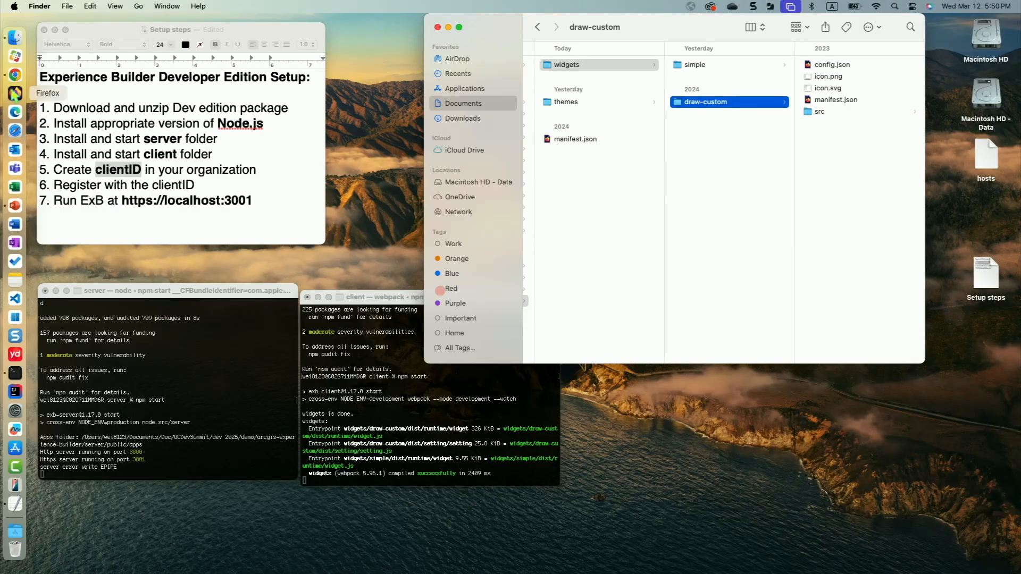
Switch back to Chrome and add the custom Draw widget above the GW_NB tools panel beside the map
{"action": "left_click", "coordinate": [15, 74]}
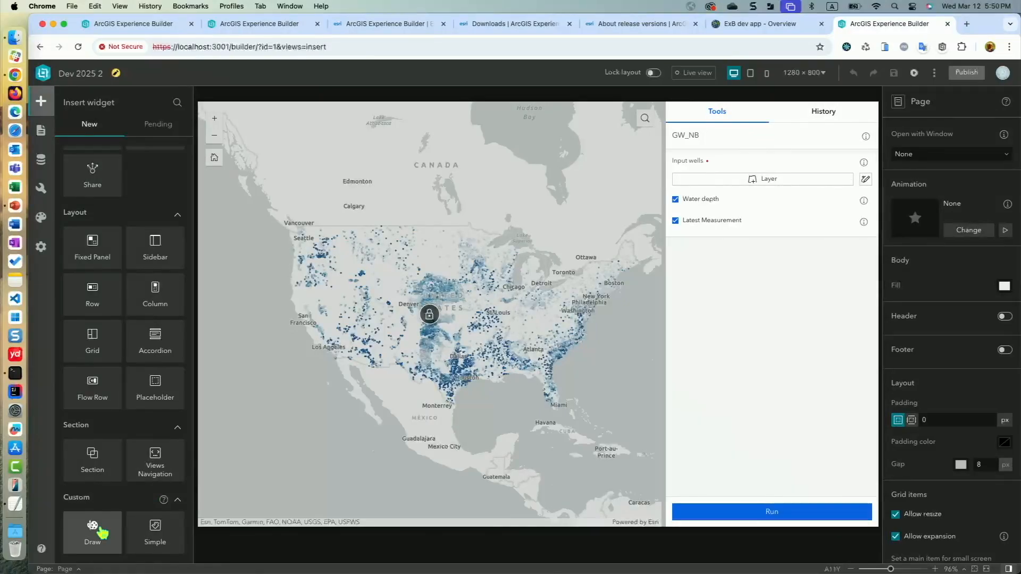
{"action": "mouse_move", "coordinate": [102, 532]}
{"action": "left_mouse_down"}
{"action": "mouse_move", "coordinate": [746, 276]}
{"action": "mouse_move", "coordinate": [773, 221]}
{"action": "mouse_move", "coordinate": [765, 174]}
{"action": "left_mouse_up"}
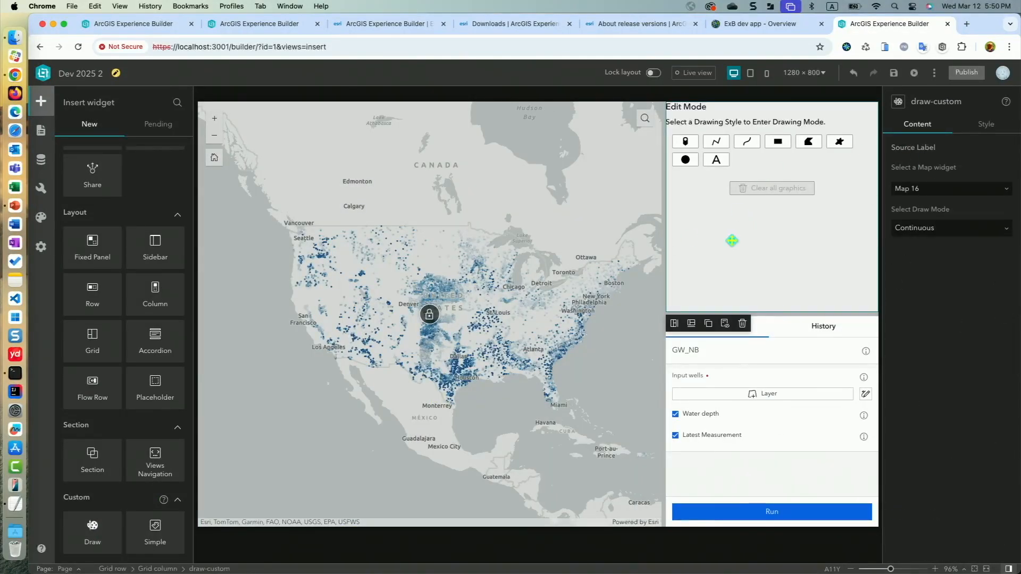
Save and publish the Dev 2025 2 experience, and open its additional options
{"action": "left_click", "coordinate": [895, 74]}
{"action": "left_click", "coordinate": [974, 74]}
{"action": "left_click", "coordinate": [931, 73]}
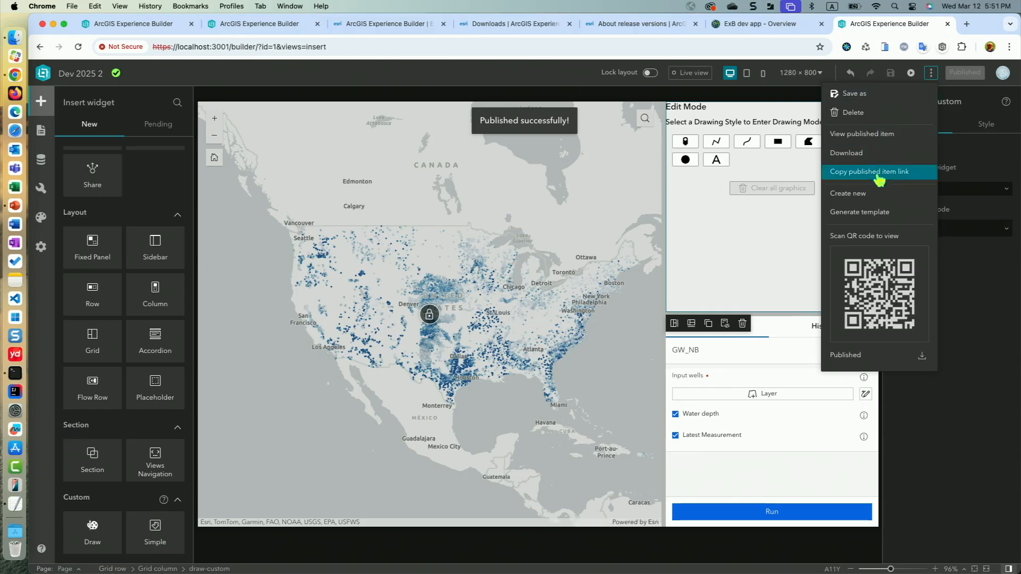
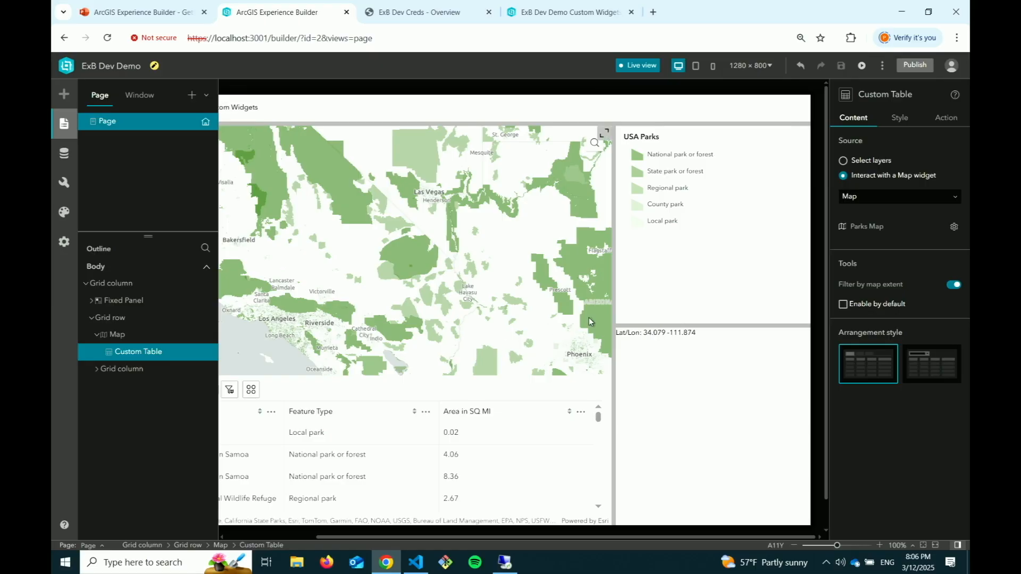
Check the additional options of the ExB Dev Demo experience and publish it
{"action": "left_click", "coordinate": [883, 66]}
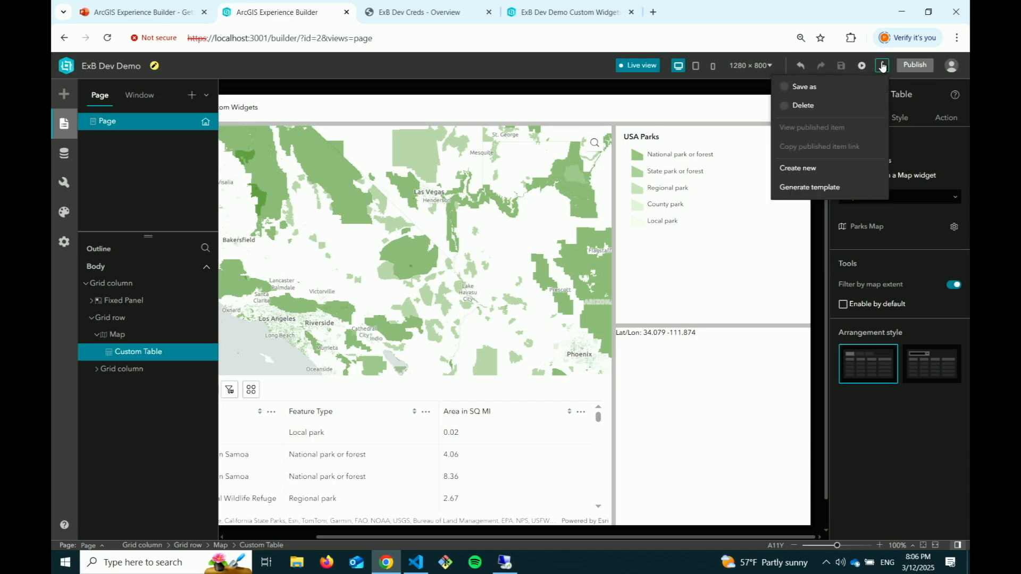
{"action": "left_click", "coordinate": [885, 68]}
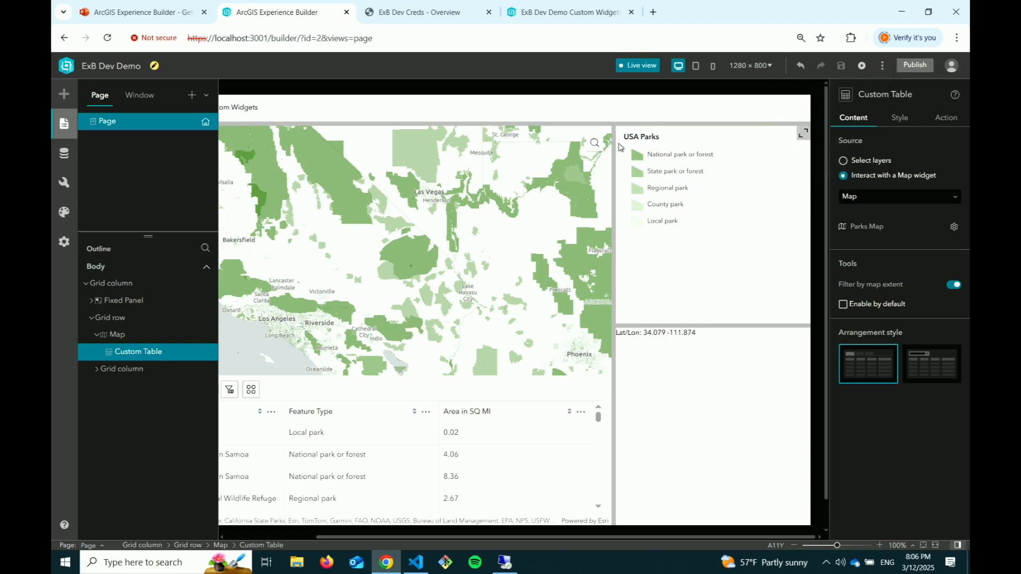
{"action": "left_click", "coordinate": [913, 65]}
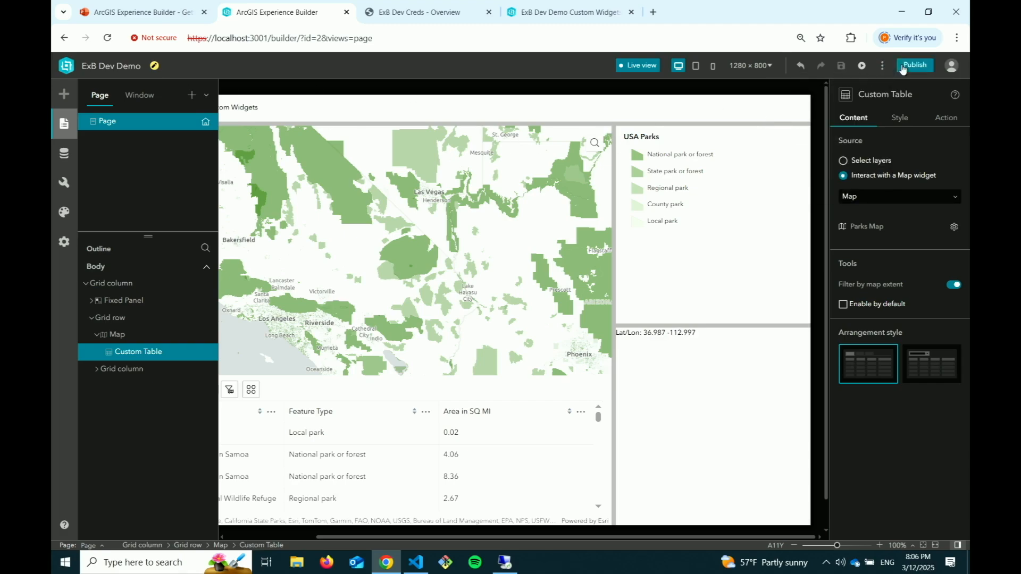
Start downloading the published ExB Dev Demo experience with English as the only language
{"action": "left_click", "coordinate": [880, 66]}
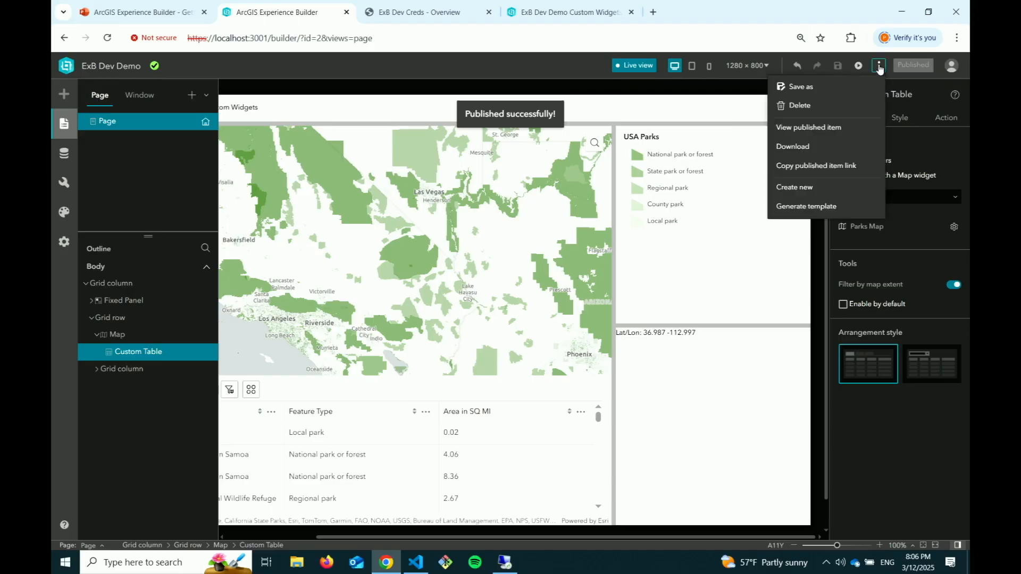
{"action": "left_click", "coordinate": [850, 146]}
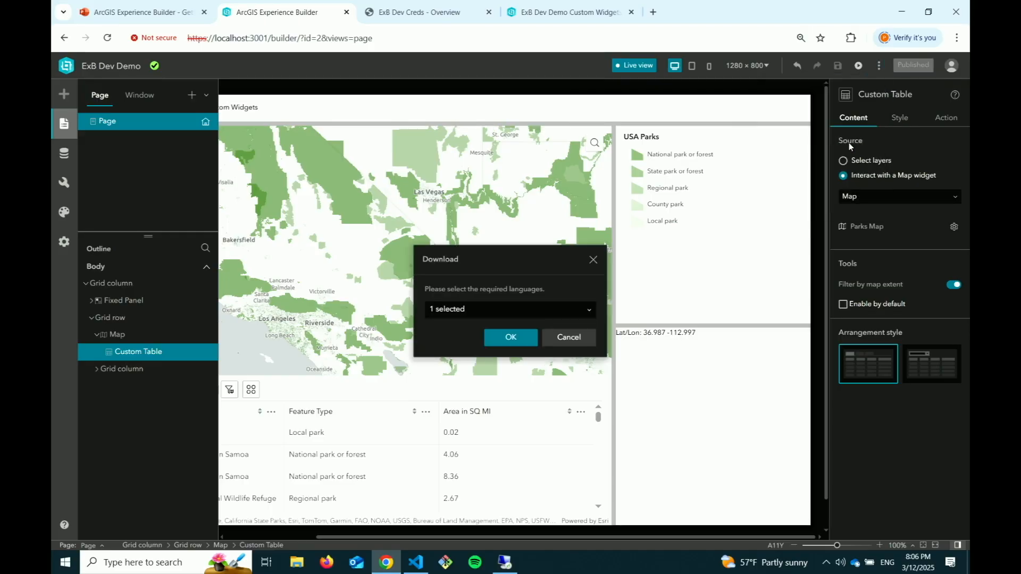
{"action": "left_click", "coordinate": [585, 310]}
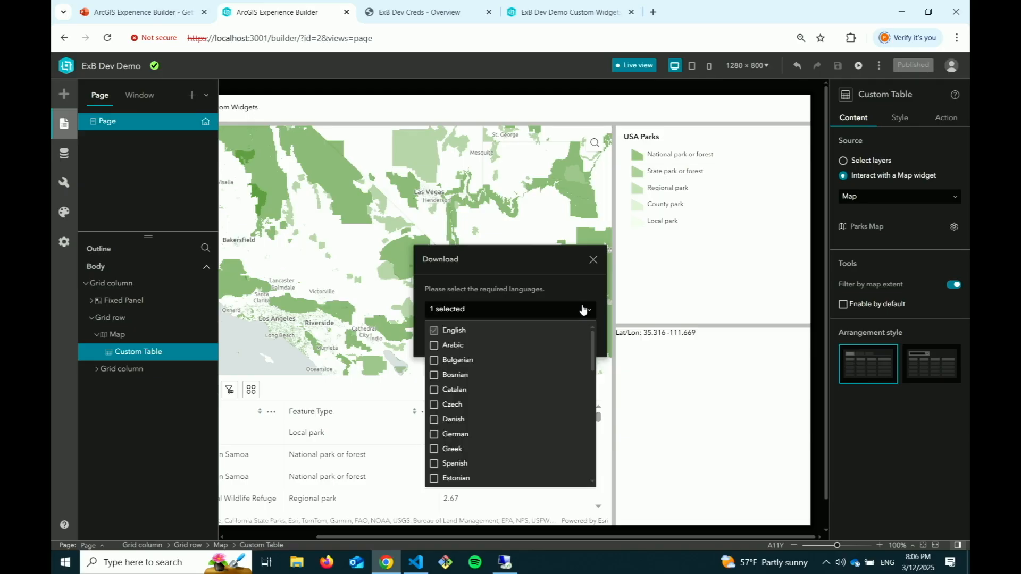
{"action": "left_click", "coordinate": [584, 310]}
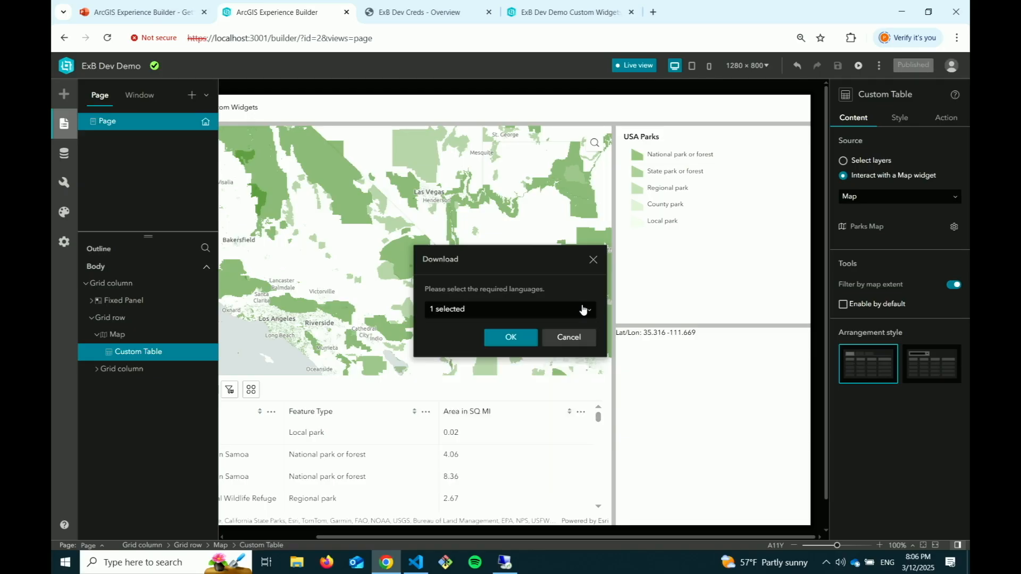
{"action": "left_click", "coordinate": [515, 336]}
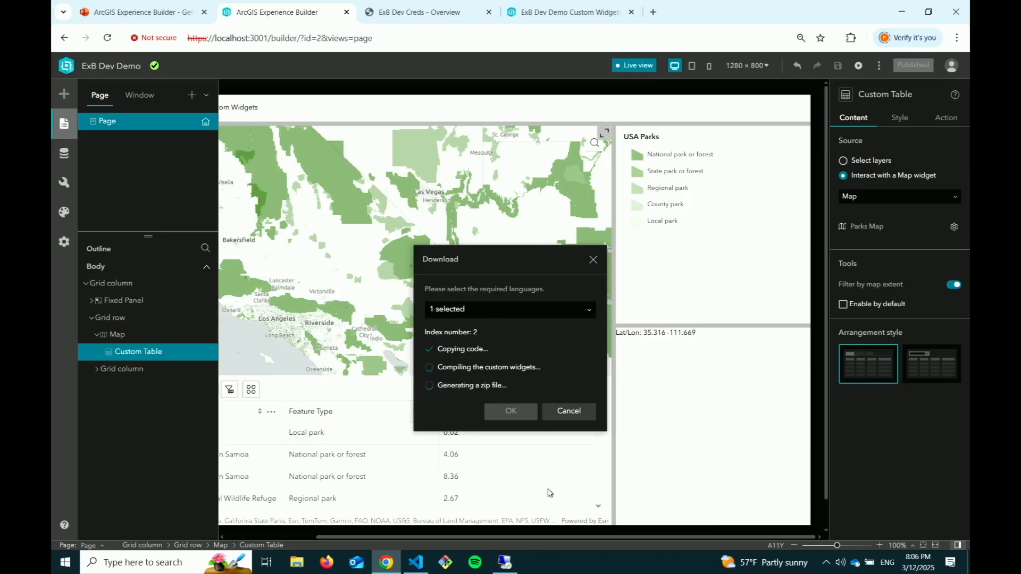
Switch to the Remote Desktop session and sign in to the remote machine by entering the account password
{"action": "key", "text": "alt+Tab"}
{"action": "key", "text": "alt+Tab"}
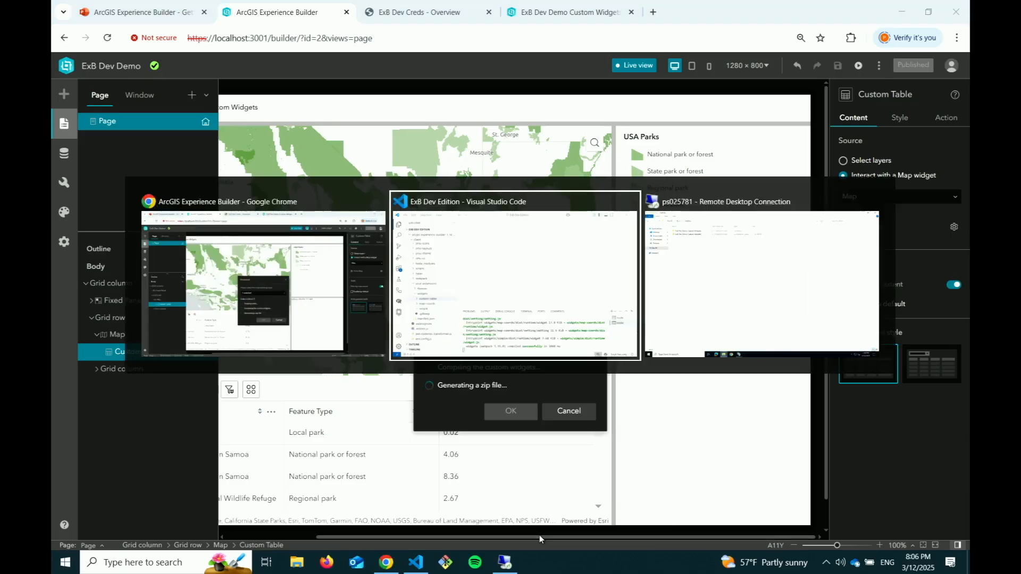
{"action": "type", "text": "•••••••••••••"}
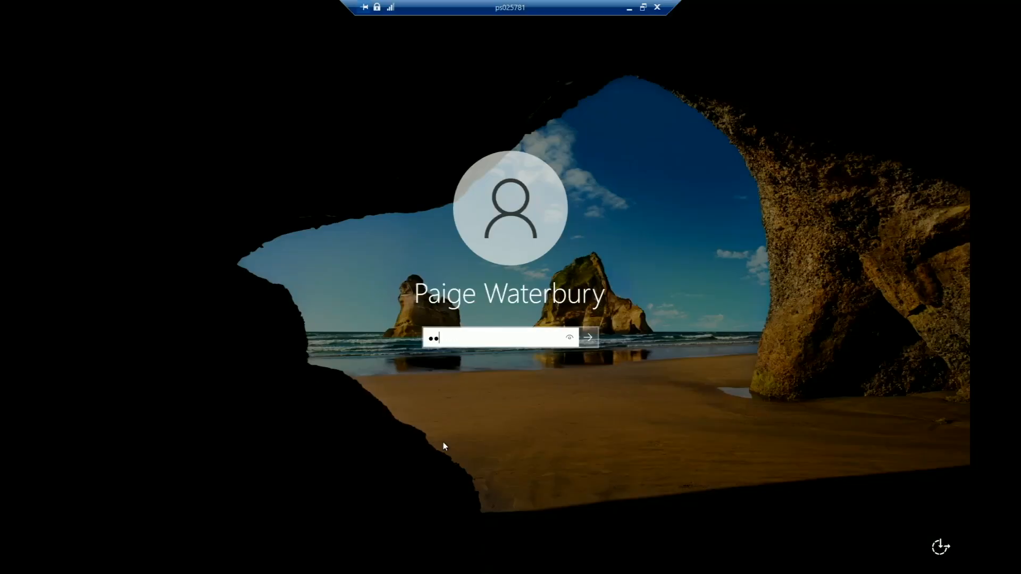
{"action": "type", "text": "••••"}
{"action": "key", "text": "Return"}
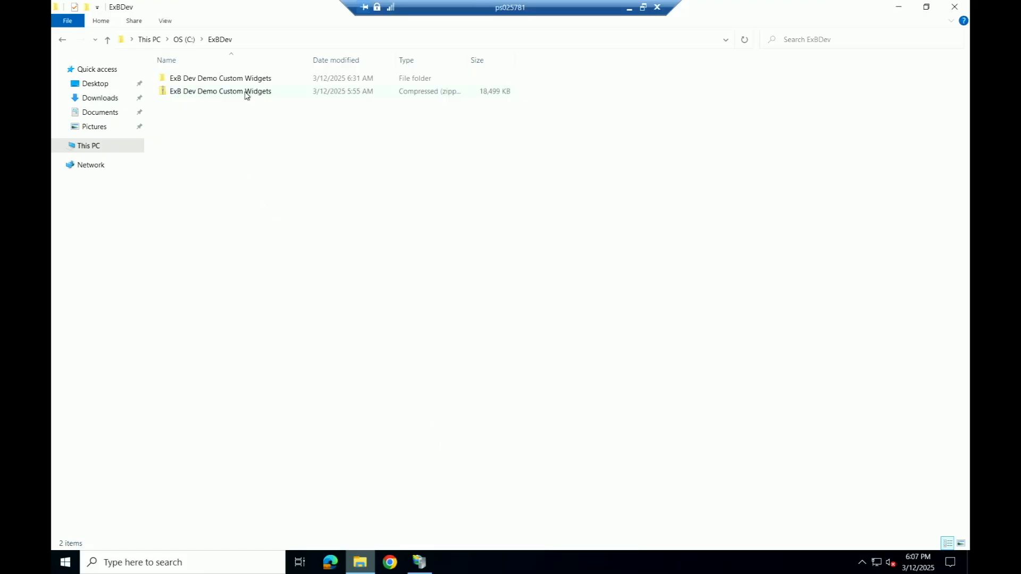
Locate the ExB Dev Demo Custom Widgets zip in C:\ExBDev and browse its extracted folder down to cdn\1
{"action": "left_click", "coordinate": [250, 92]}
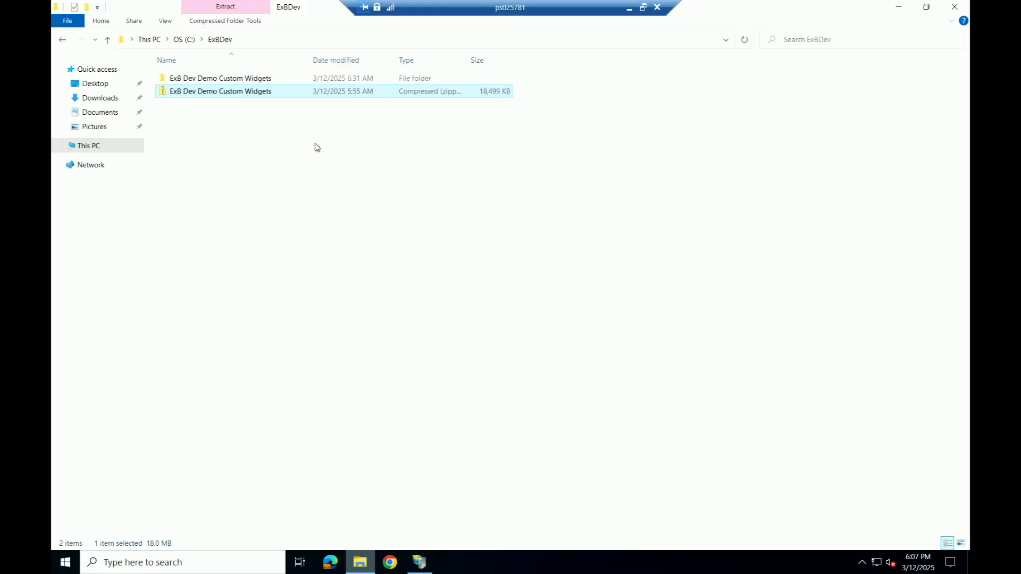
{"action": "left_click", "coordinate": [427, 303]}
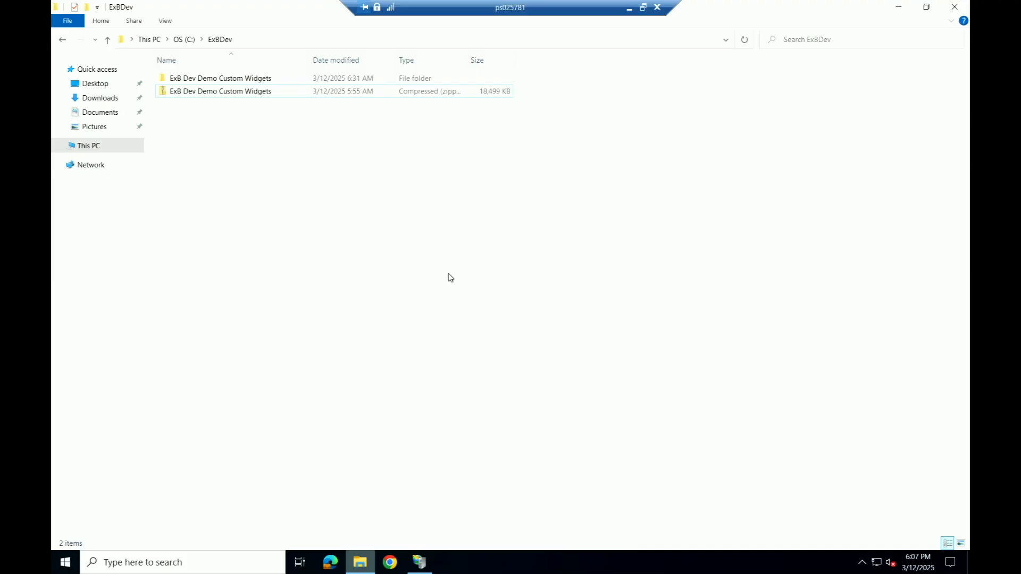
{"action": "scroll", "coordinate": [449, 274], "scroll_direction": "down", "scroll_amount": 2}
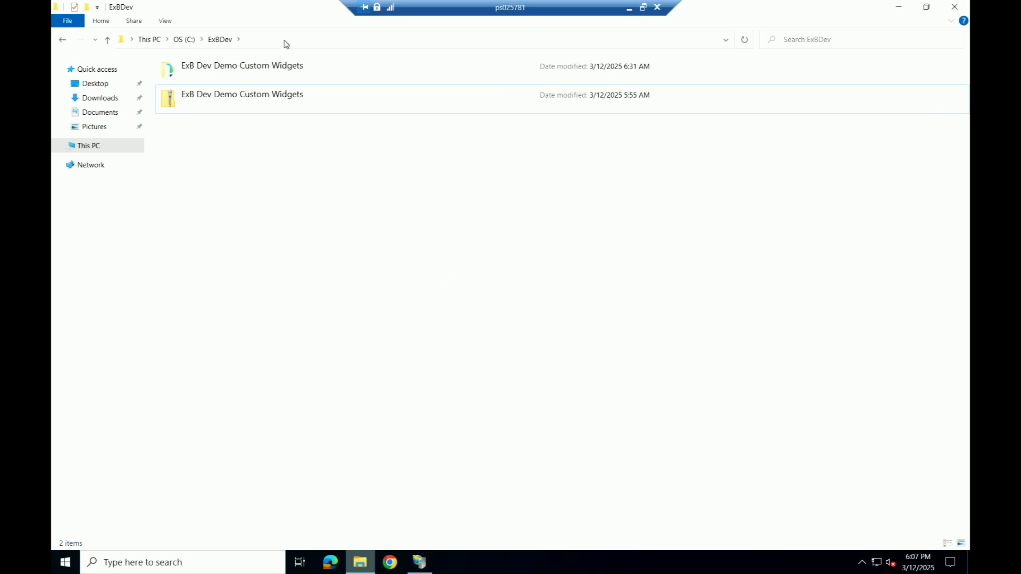
{"action": "double_click", "coordinate": [277, 61]}
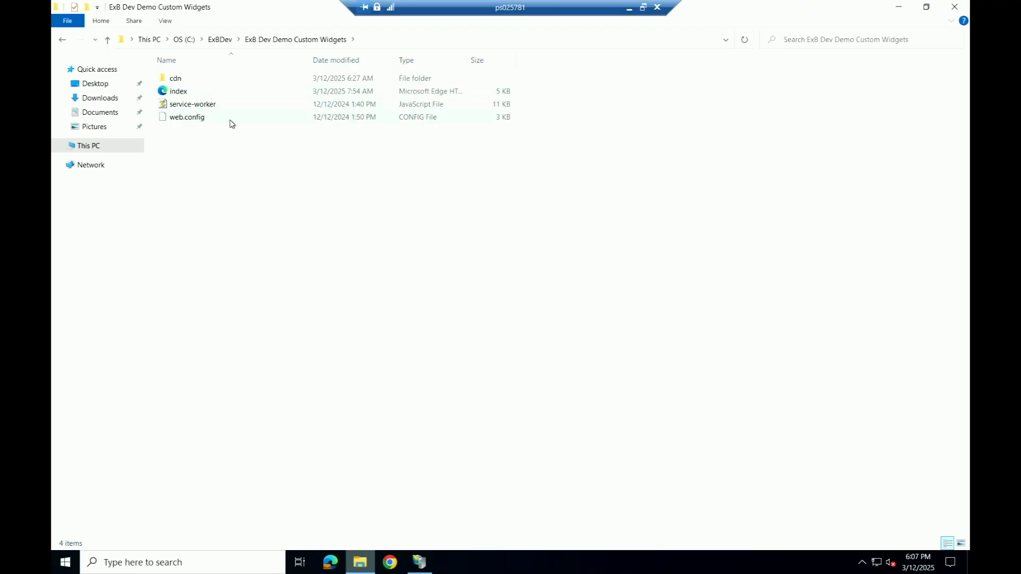
{"action": "double_click", "coordinate": [217, 82]}
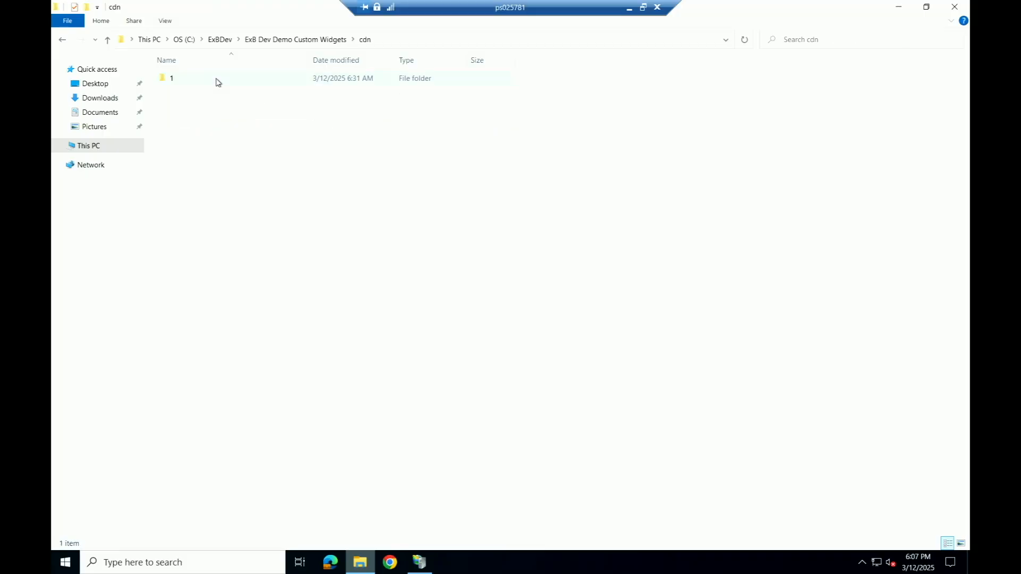
{"action": "double_click", "coordinate": [217, 82]}
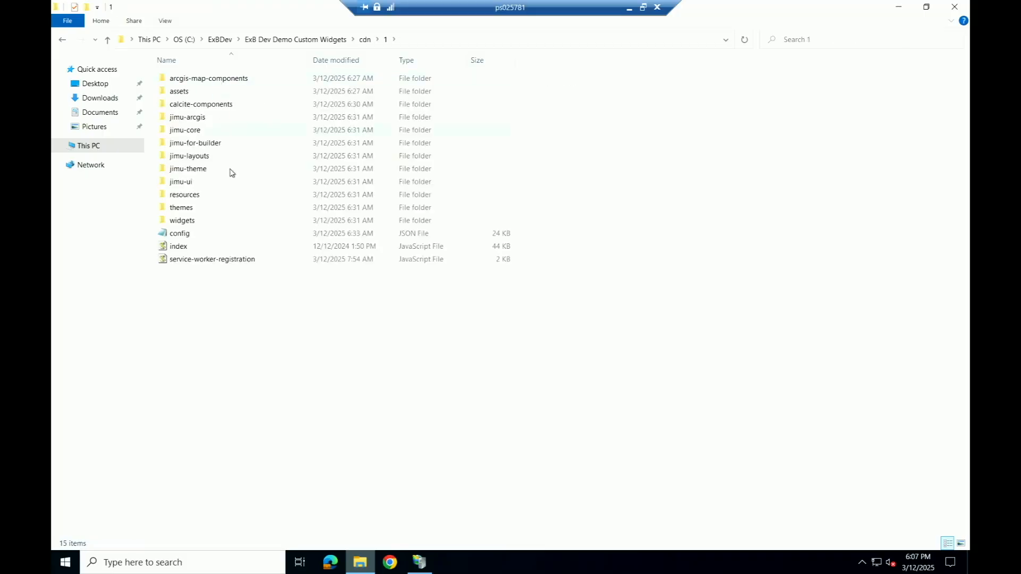
Open the config JSON file, search for "client" to inspect the portal URL and client ID attributes, and close the file
{"action": "double_click", "coordinate": [241, 234]}
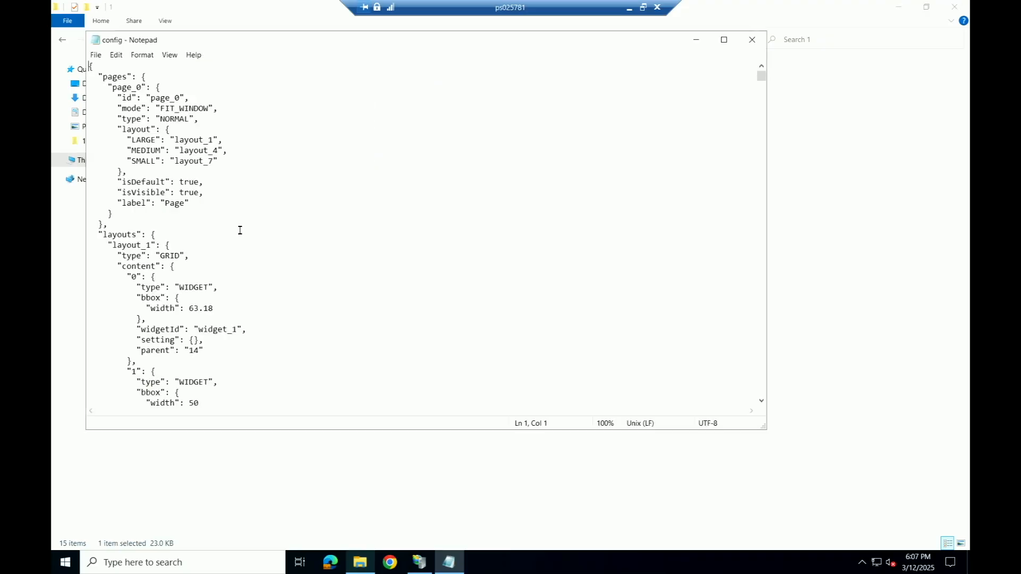
{"action": "key", "text": "ctrl+f"}
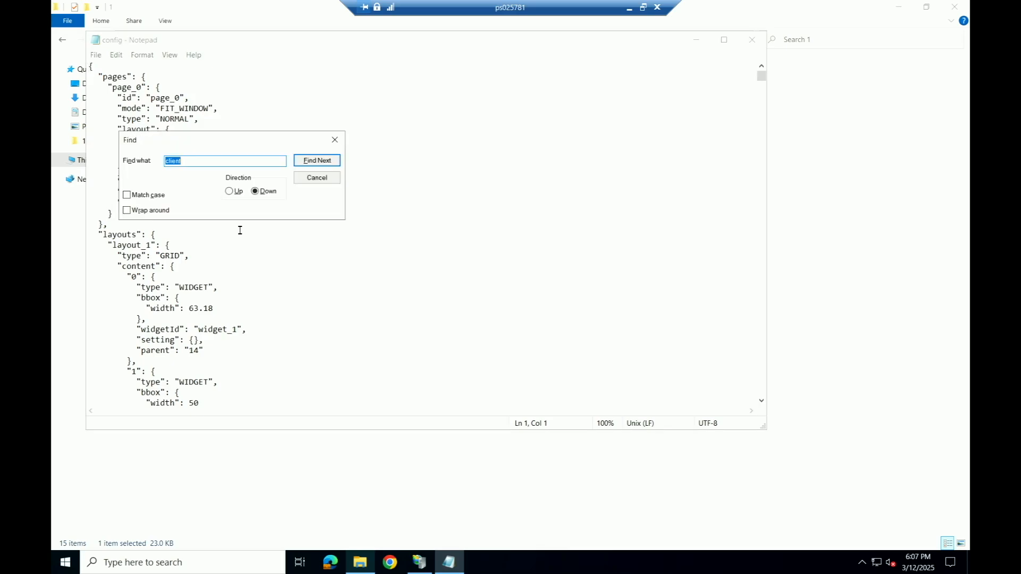
{"action": "type", "text": "client"}
{"action": "key", "text": "Return"}
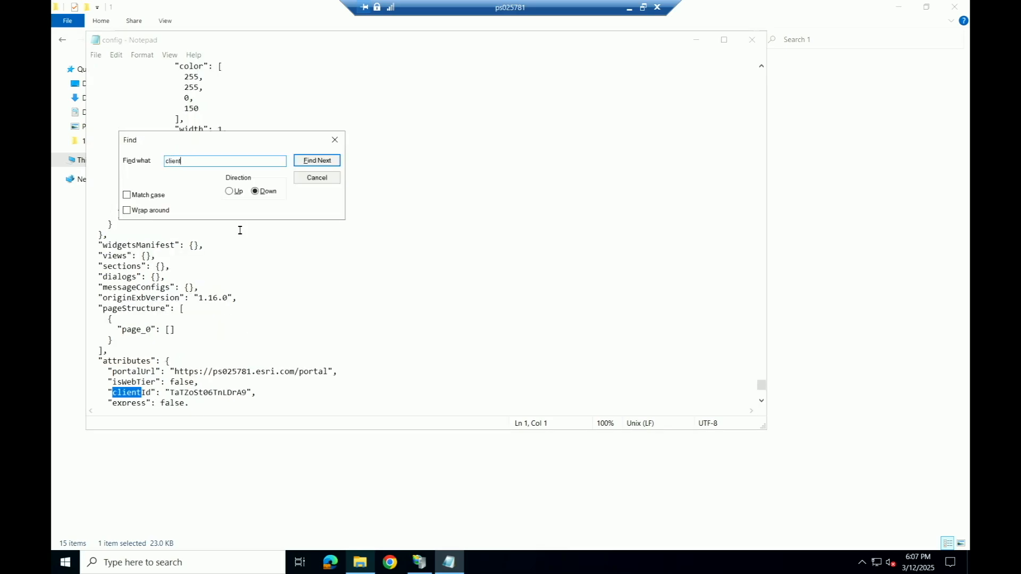
{"action": "left_click", "coordinate": [335, 140]}
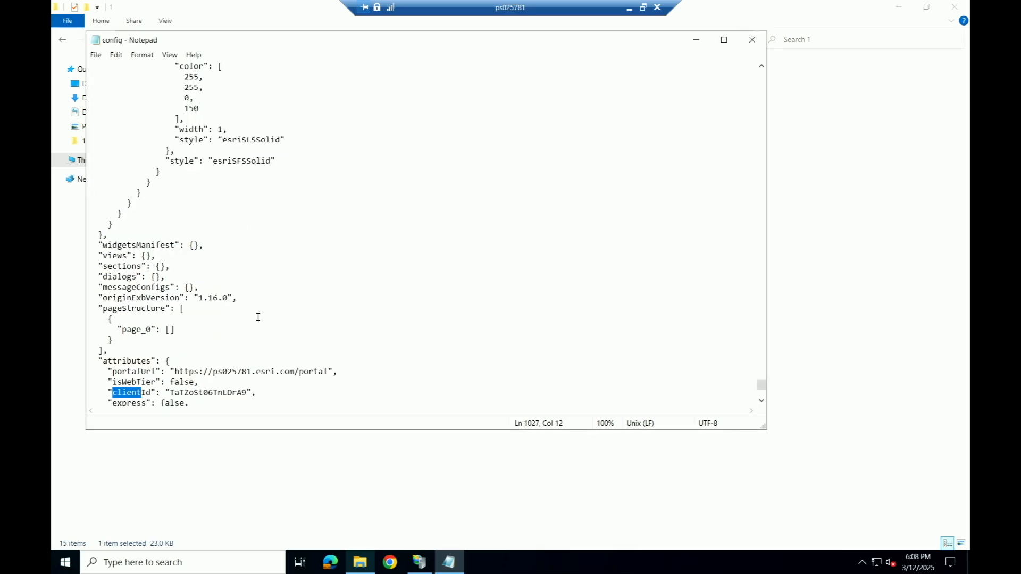
{"action": "scroll", "coordinate": [258, 317], "scroll_direction": "down", "scroll_amount": 2}
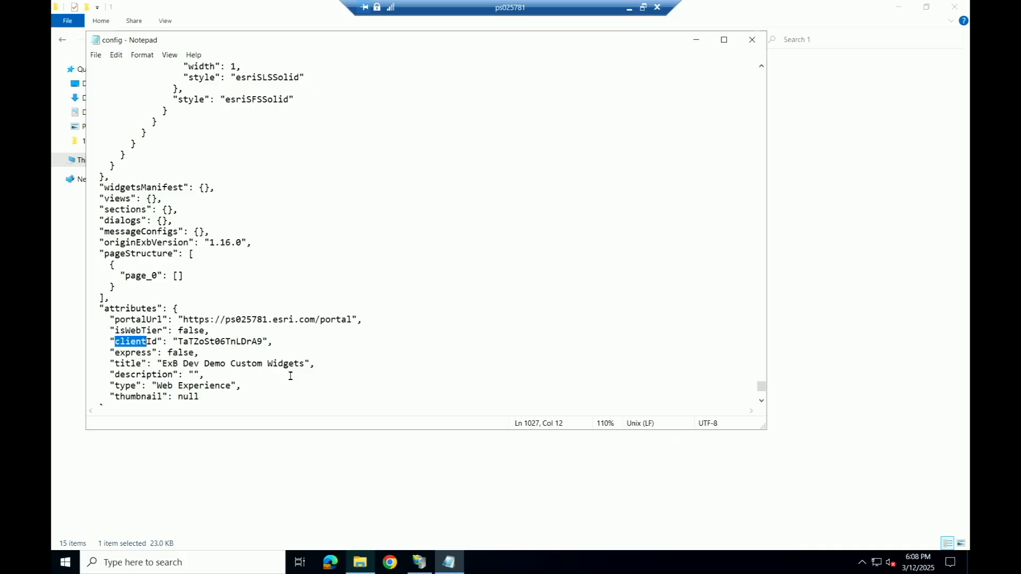
{"action": "key", "text": "ctrl+plus"}
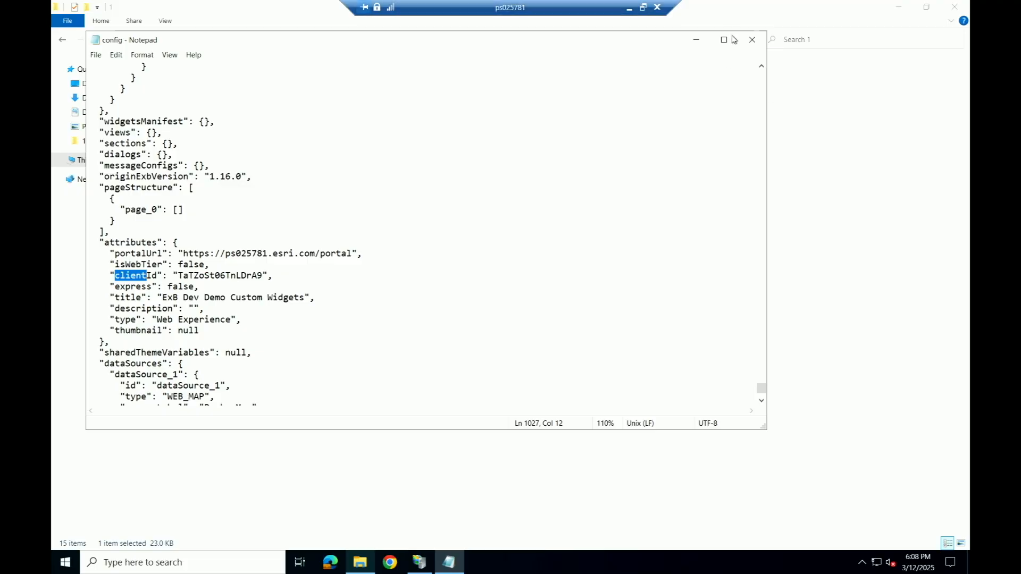
{"action": "left_click", "coordinate": [752, 39]}
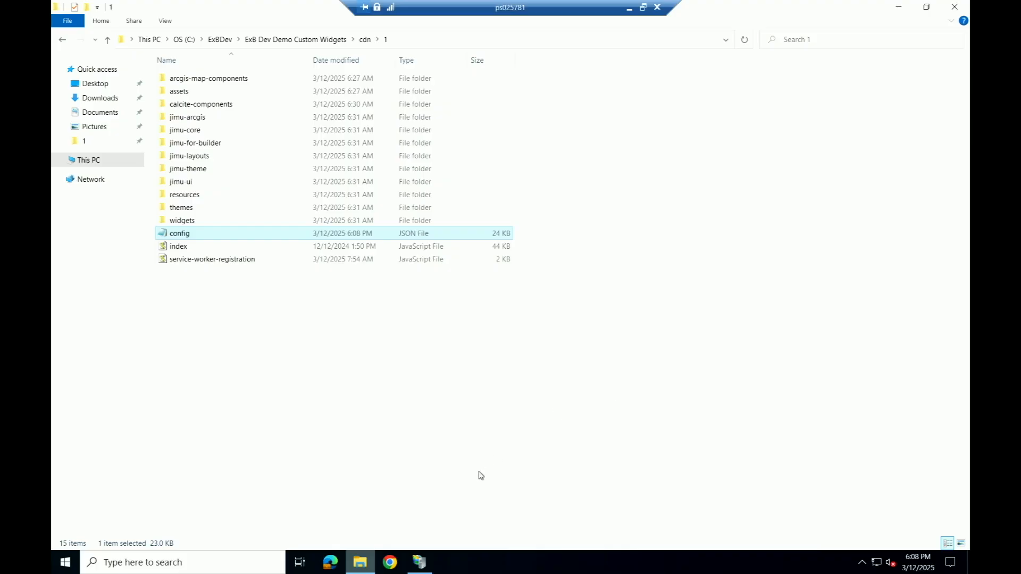
Switch to IIS Manager and view the Add Virtual Directory form for Default Web Site without creating a directory
{"action": "left_click", "coordinate": [420, 562]}
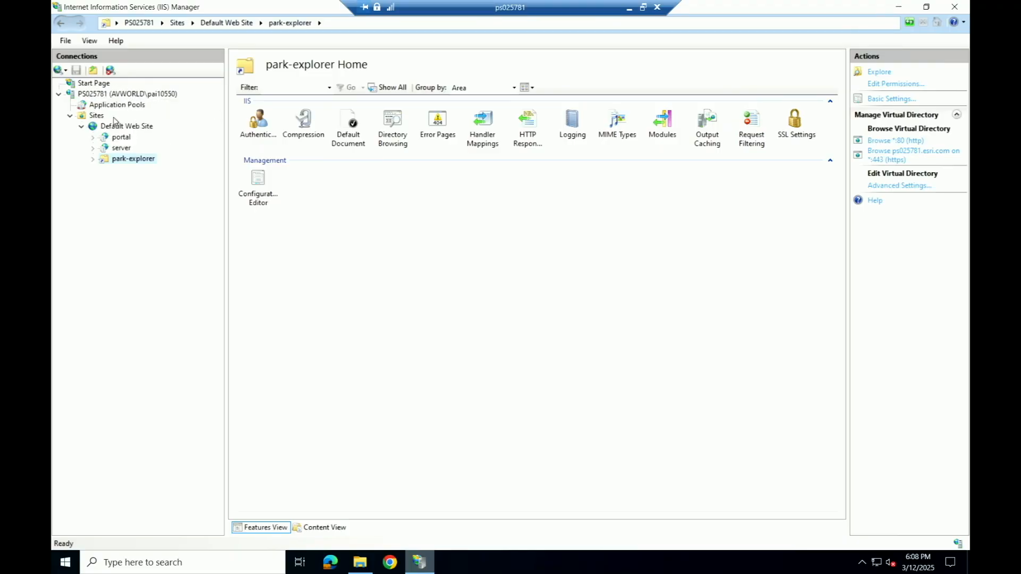
{"action": "left_click", "coordinate": [129, 127]}
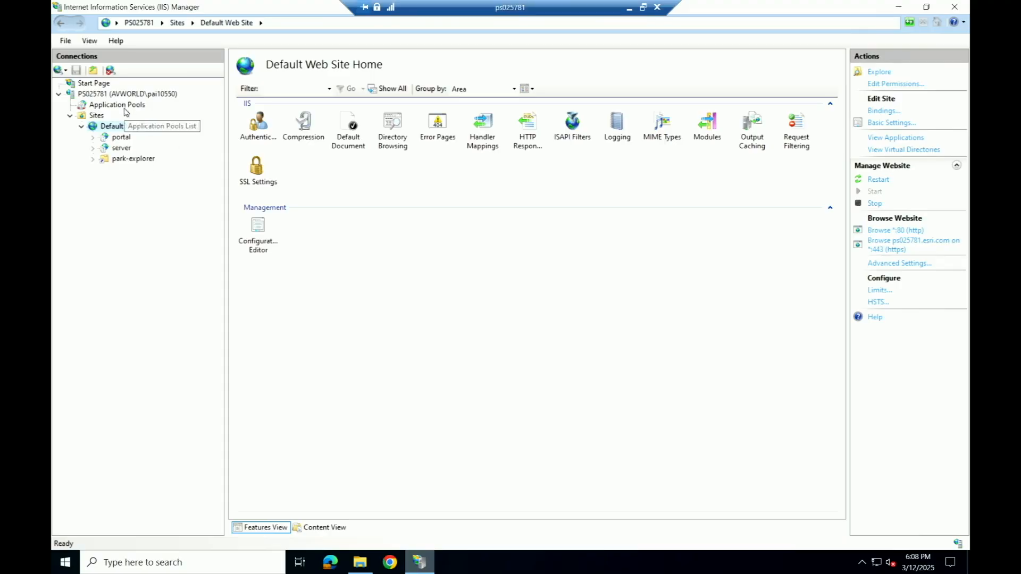
{"action": "right_click", "coordinate": [127, 129]}
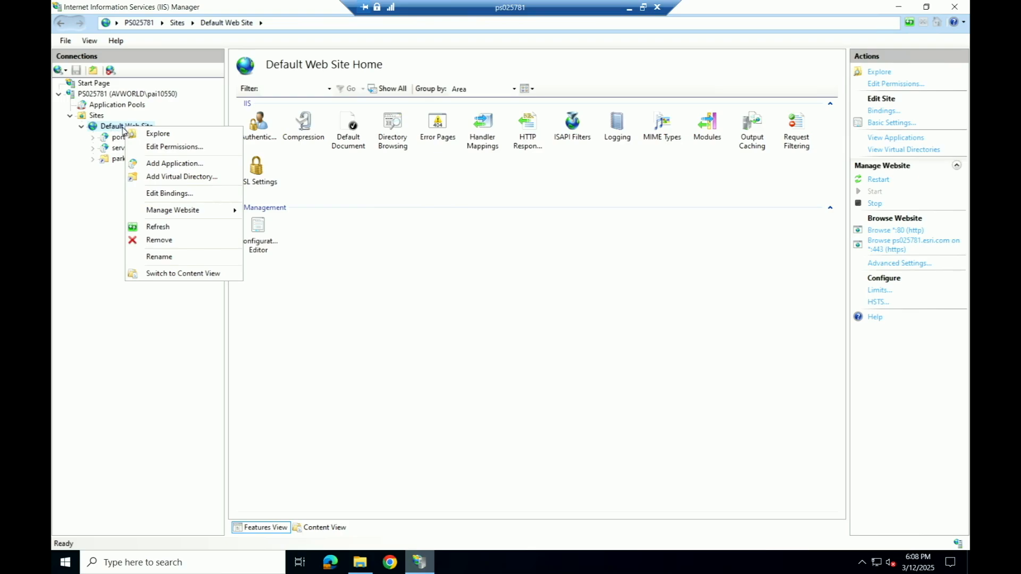
{"action": "left_click", "coordinate": [173, 177]}
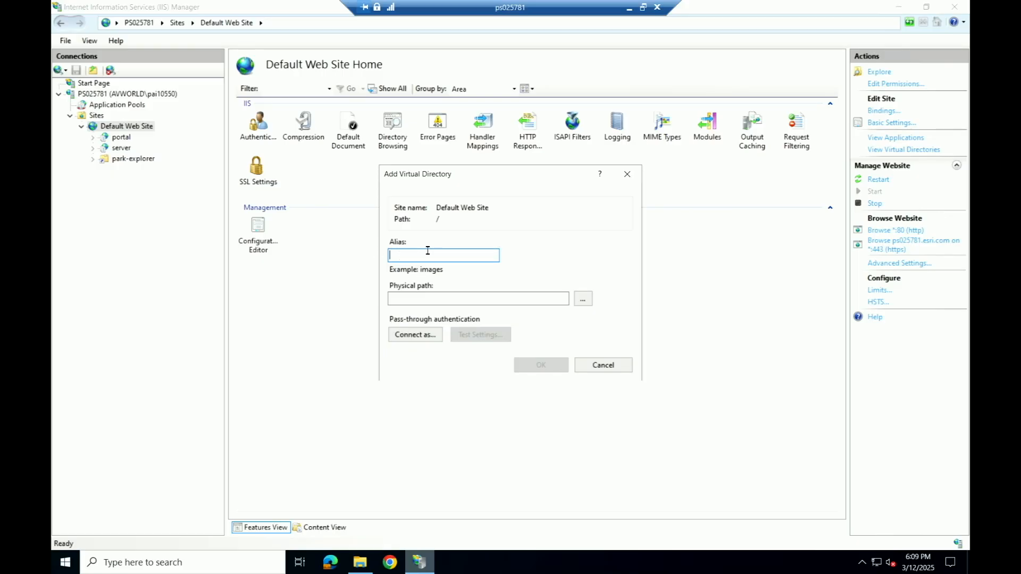
{"action": "left_click", "coordinate": [628, 175]}
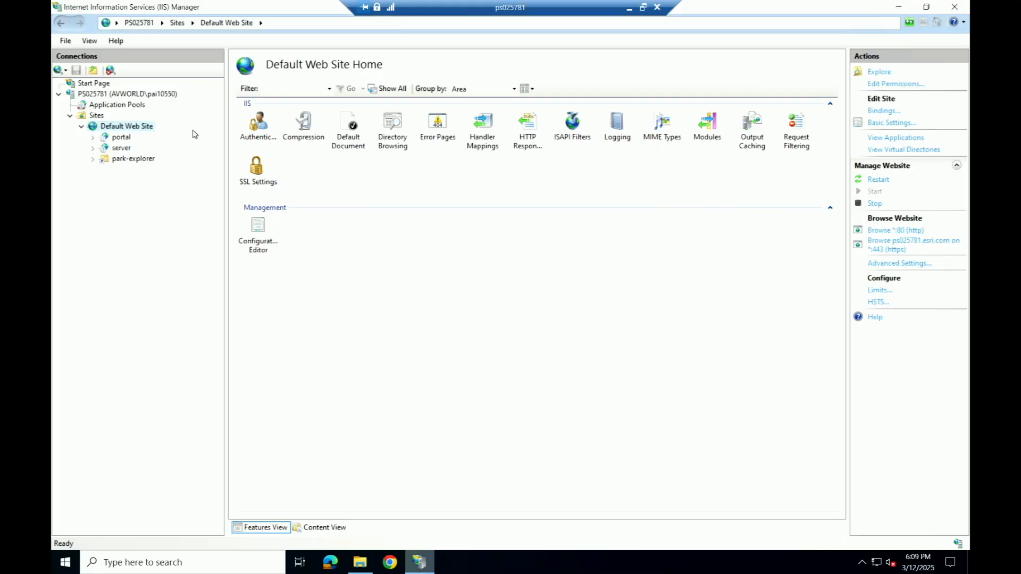
Check the physical path in the advanced settings of the park-explorer virtual directory, including its folder browser
{"action": "left_click", "coordinate": [142, 160]}
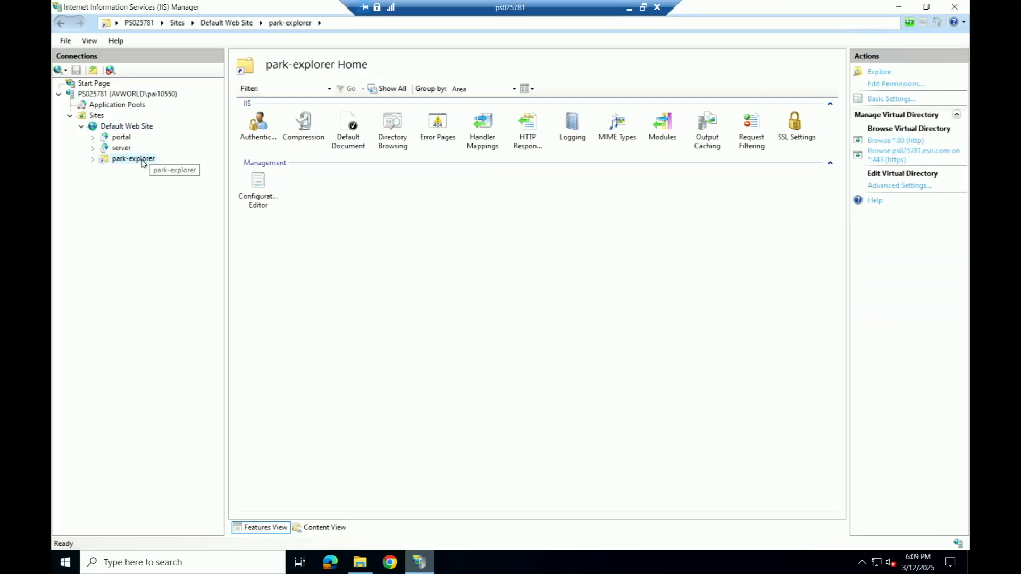
{"action": "right_click", "coordinate": [143, 162]}
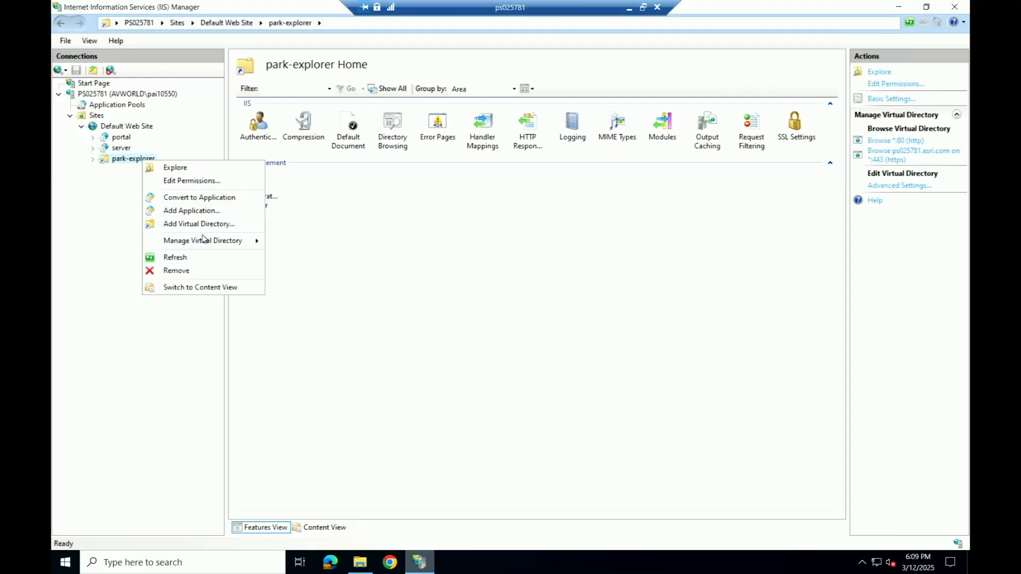
{"action": "mouse_move", "coordinate": [205, 241]}
{"action": "left_click", "coordinate": [304, 258]}
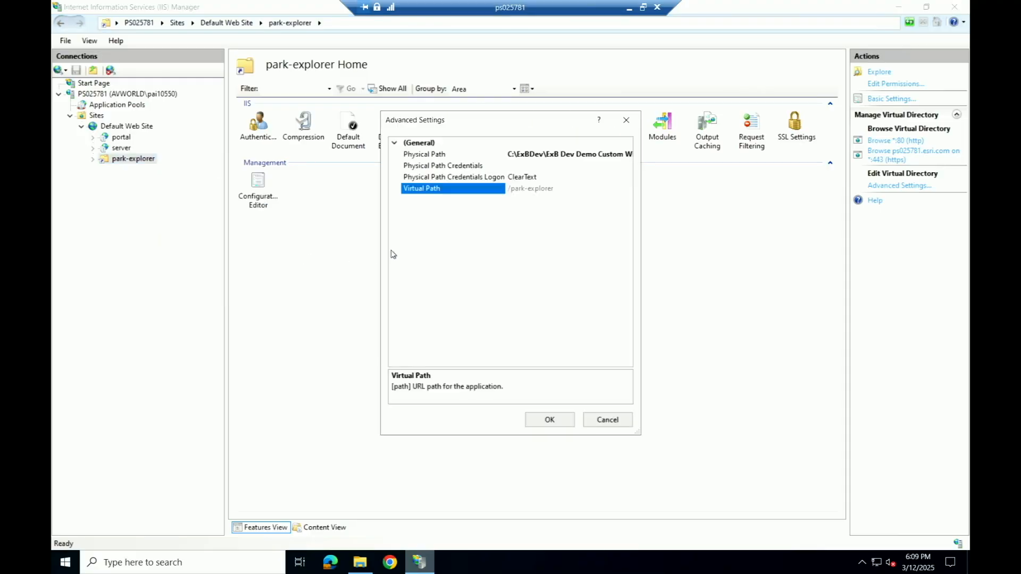
{"action": "left_click", "coordinate": [543, 155]}
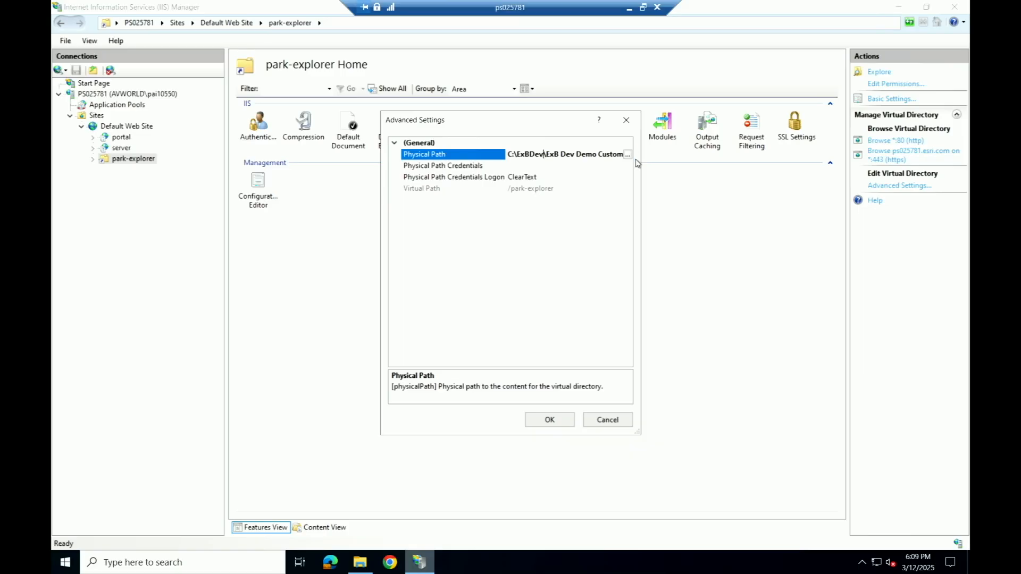
{"action": "left_click_drag", "start_coordinate": [638, 432], "coordinate": [728, 430]}
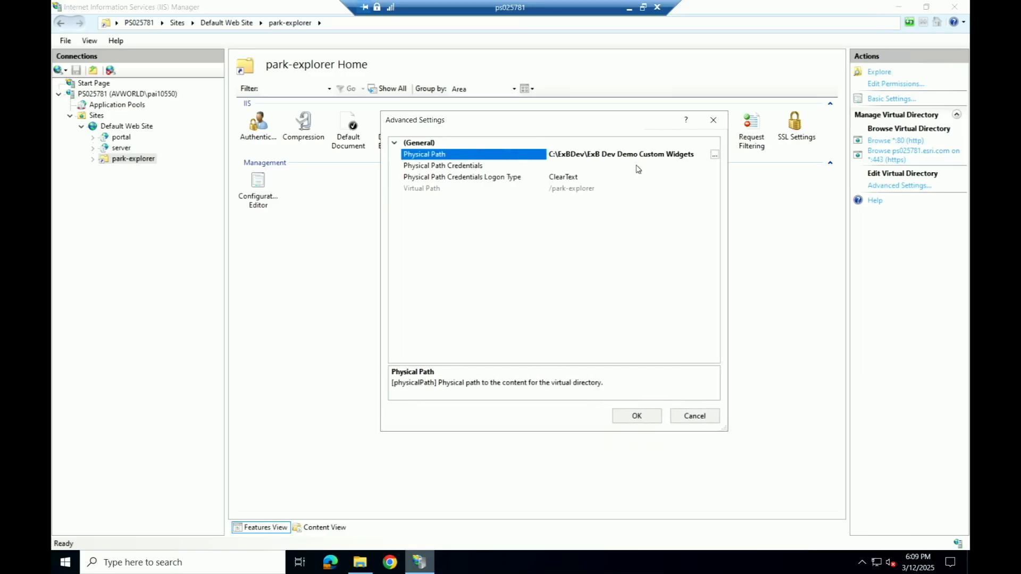
{"action": "left_click", "coordinate": [715, 155]}
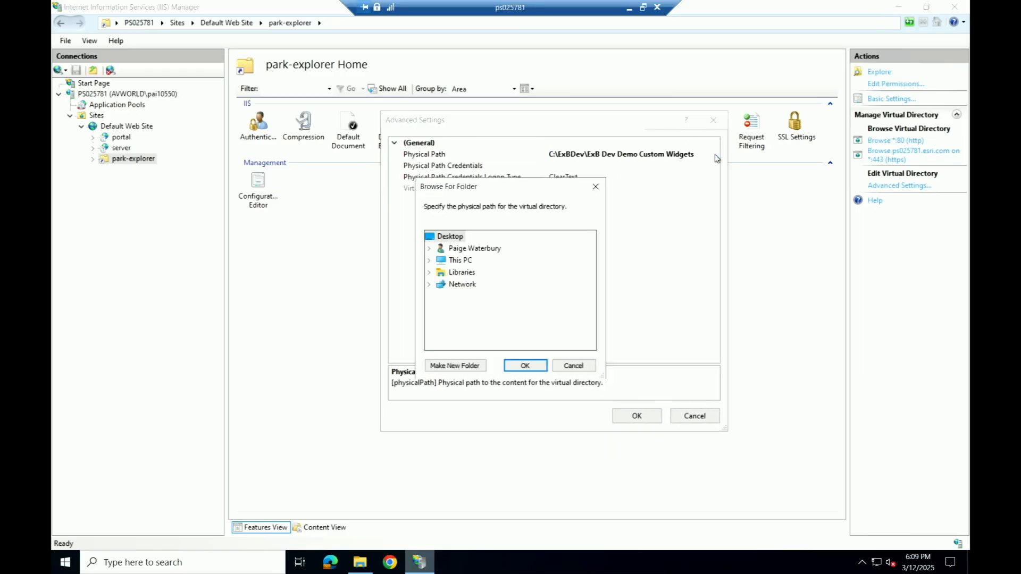
{"action": "left_click", "coordinate": [596, 186]}
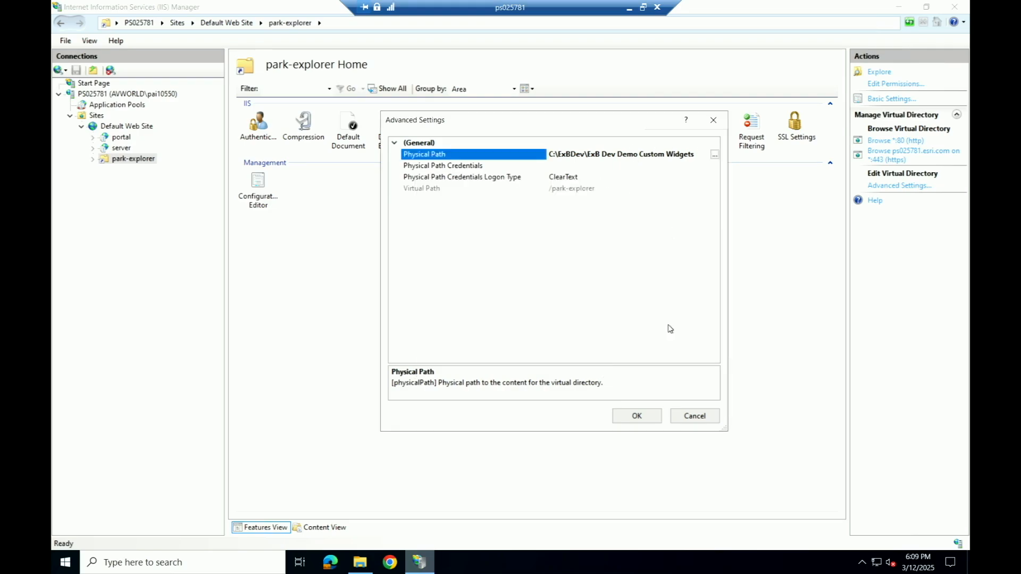
{"action": "left_click", "coordinate": [637, 418]}
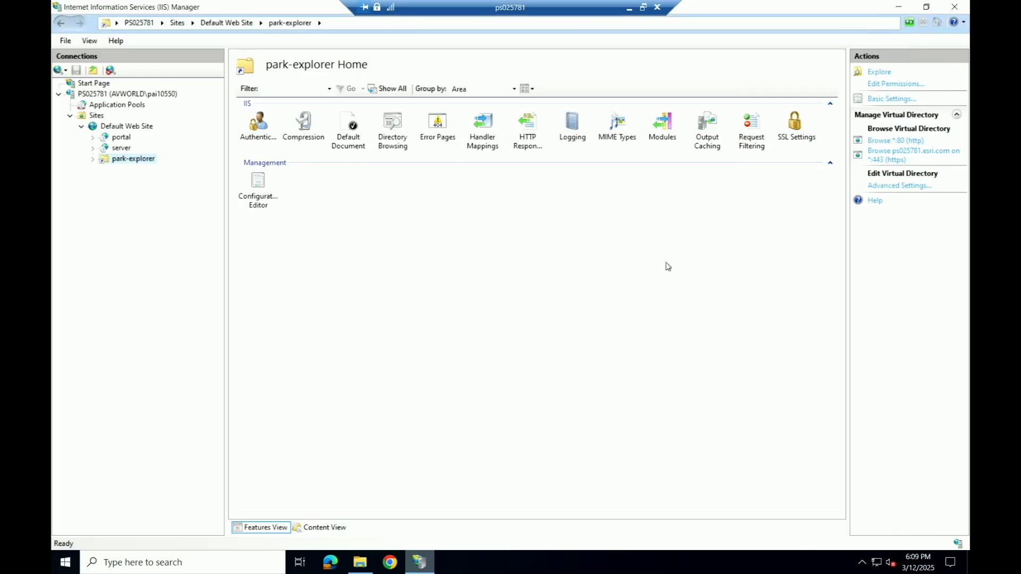
Minimize the remote session and examine the deployed park-explorer experience and its full URL in local Chrome
{"action": "left_click", "coordinate": [629, 8]}
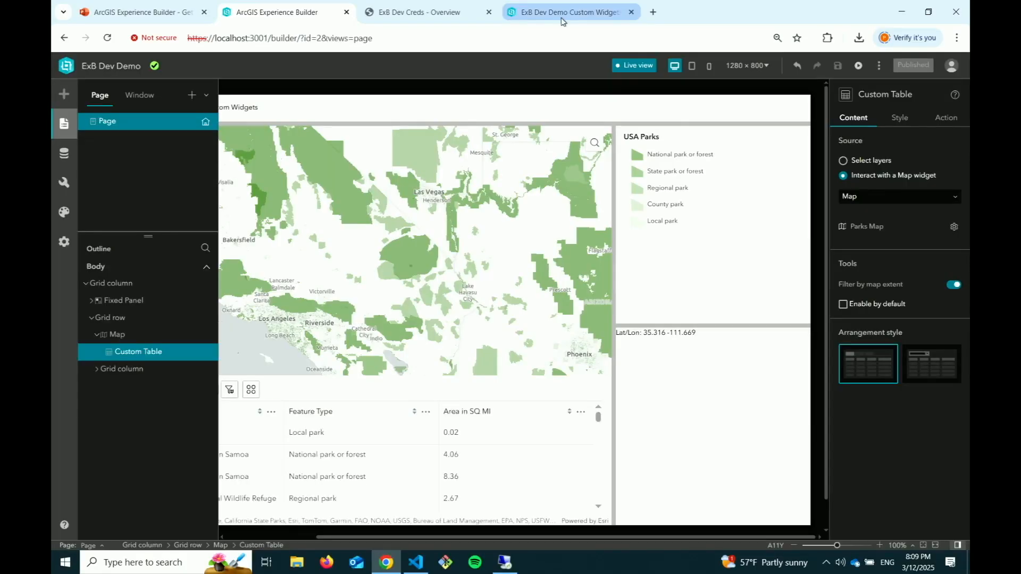
{"action": "left_click", "coordinate": [428, 14]}
{"action": "left_click", "coordinate": [568, 13]}
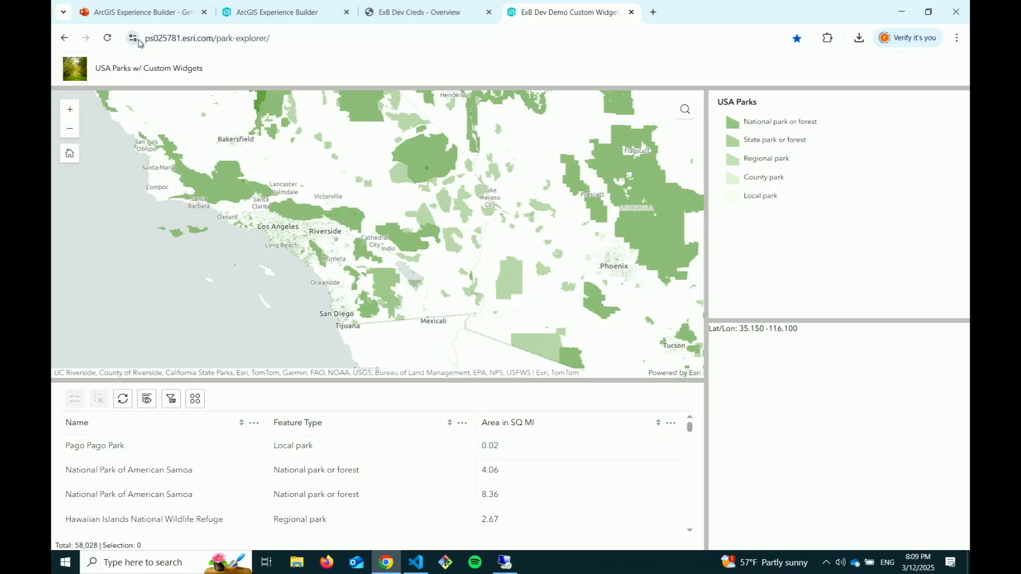
{"action": "left_click", "coordinate": [280, 36]}
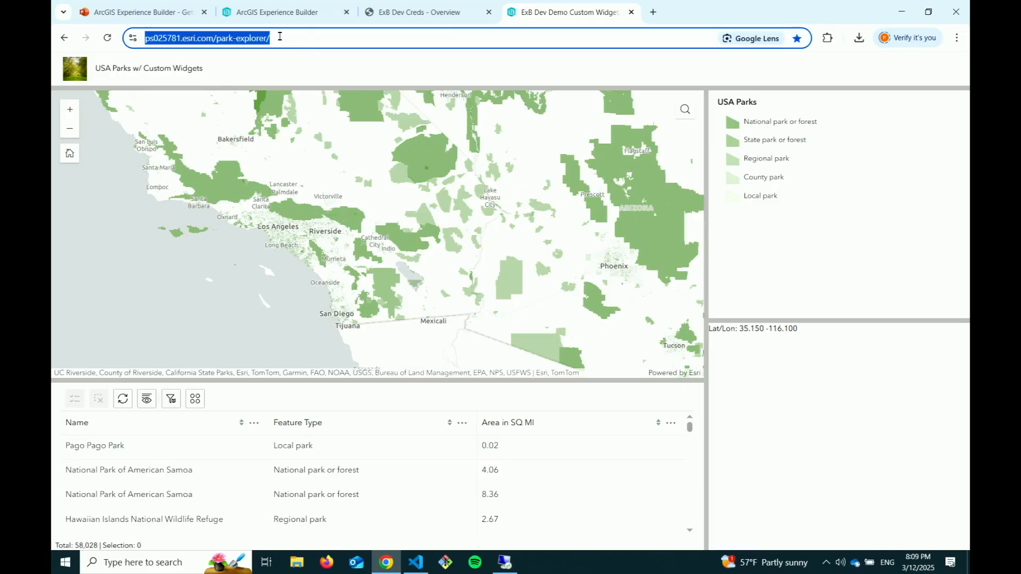
{"action": "left_click", "coordinate": [314, 39]}
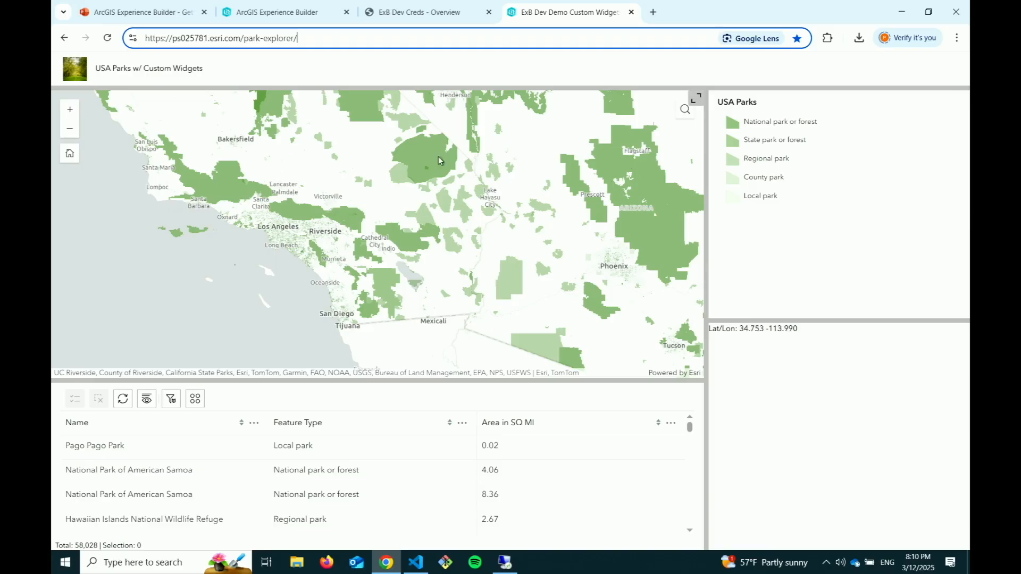
Return to the presentation and advance to the Managing Multiple Environments slide
{"action": "left_click", "coordinate": [155, 21]}
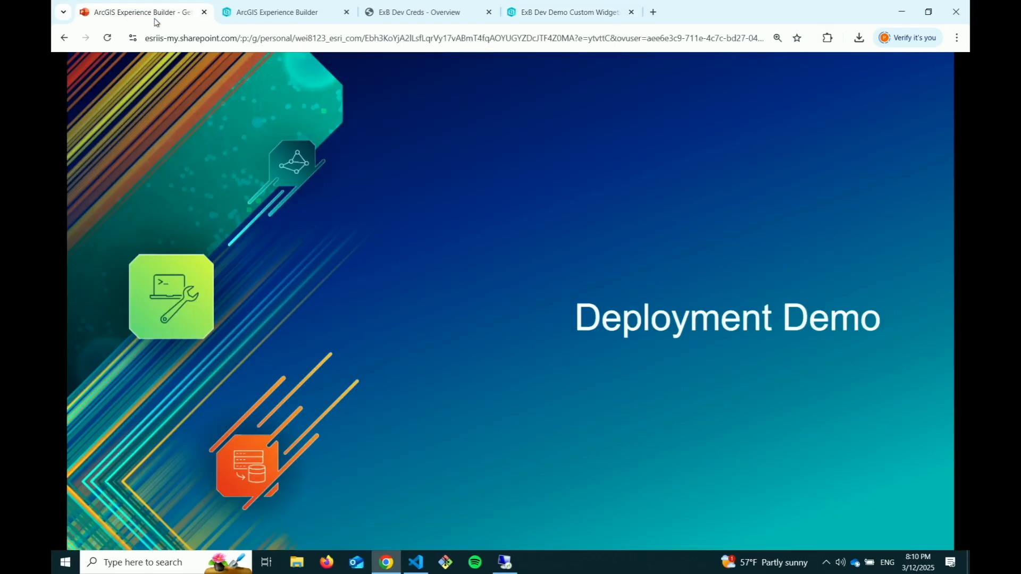
{"action": "key", "text": "Right"}
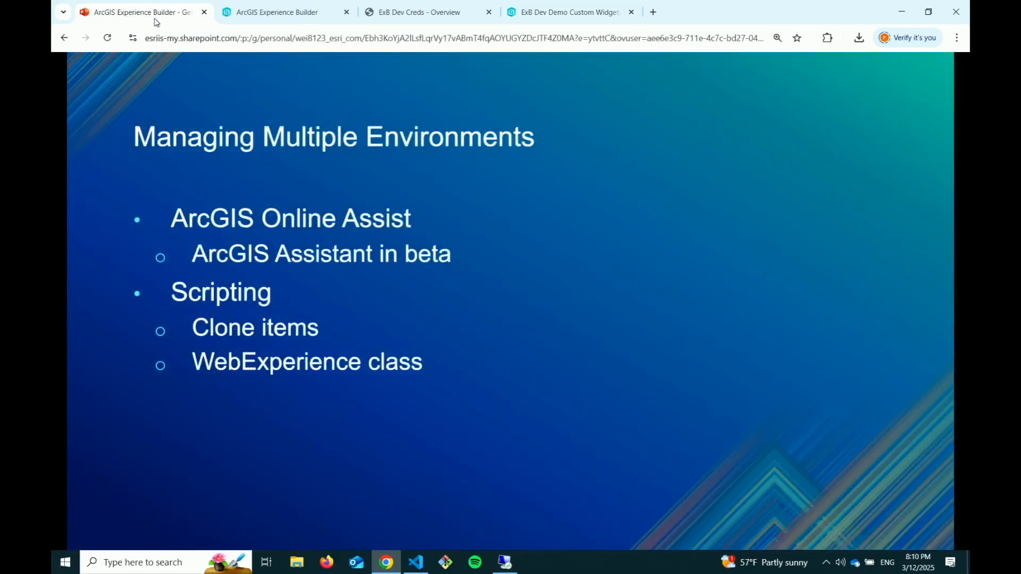